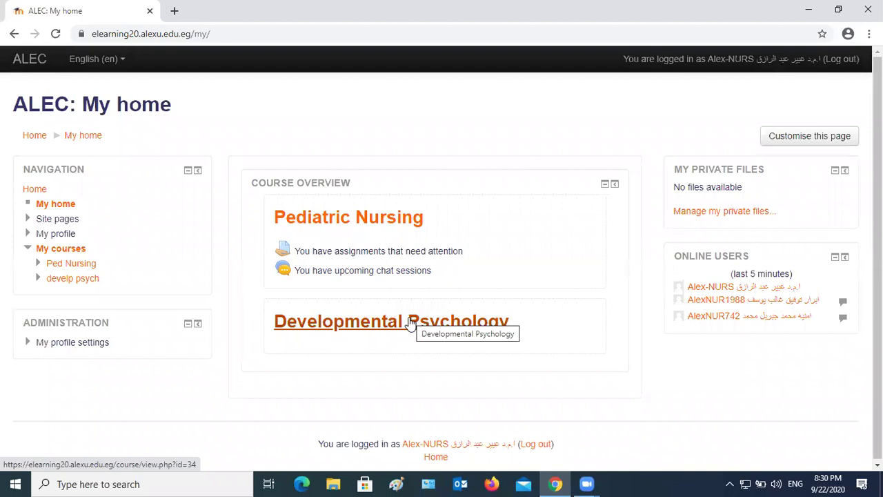
# - Open the Developmental Psychology course and go to its course settings for editing
pyautogui.click(410, 323)
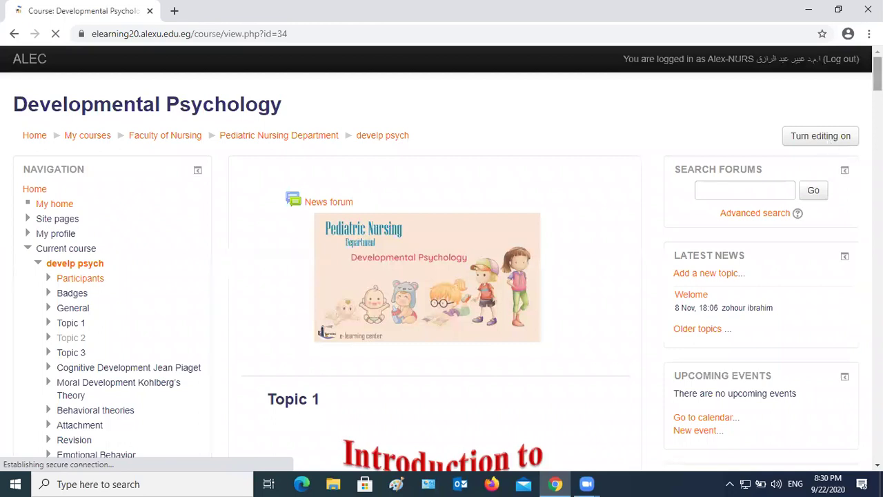
pyautogui.scroll(-5, 831, 147)
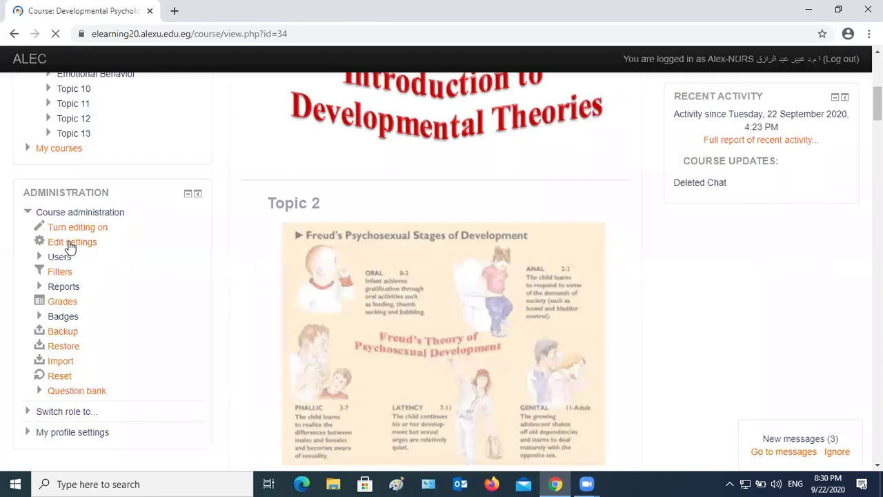
pyautogui.click(70, 242)
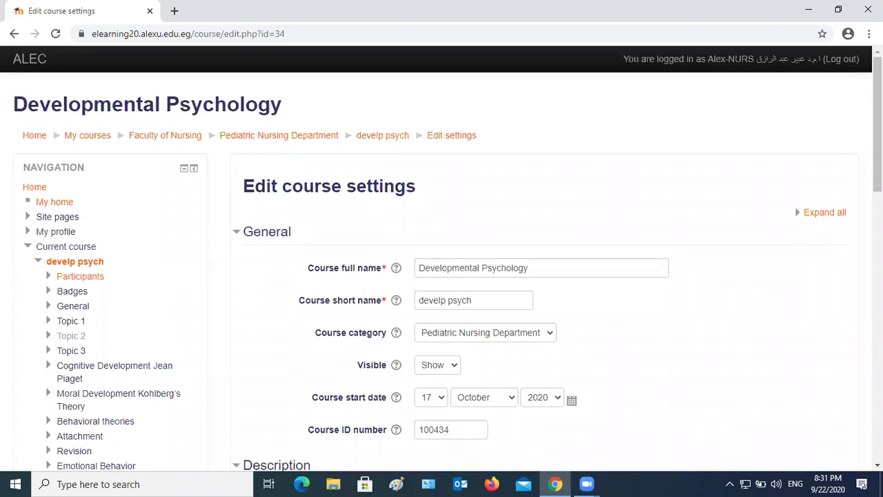
# - Upload the image BcaE8Bqdi.png from Local Disk (E:) as the course summary file
pyautogui.scroll(-1, 442, 277)
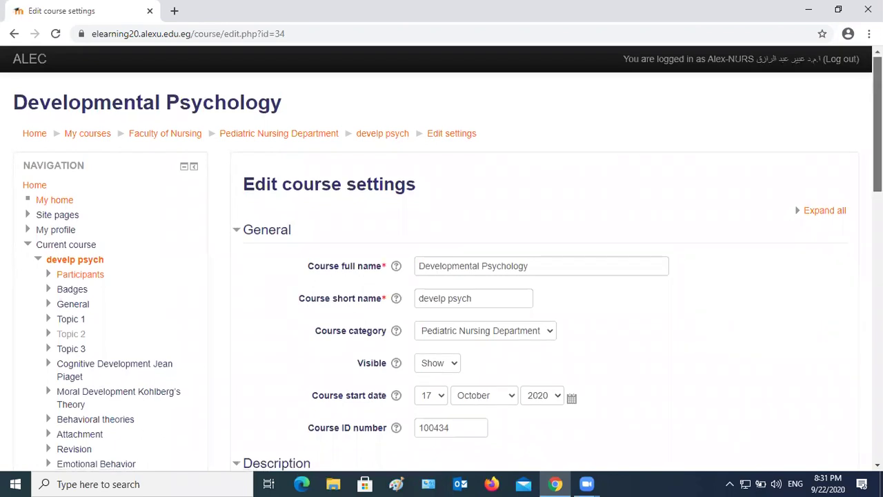
pyautogui.scroll(-3, 408, 234)
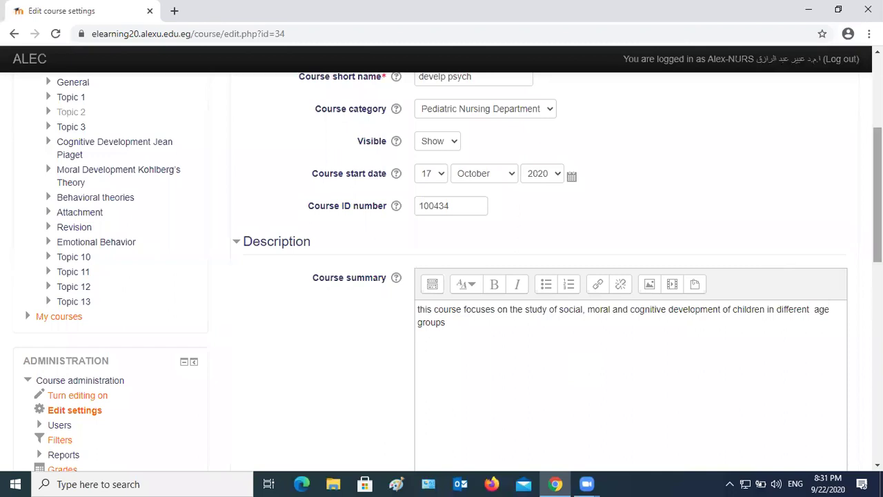
pyautogui.scroll(-3, 878, 207)
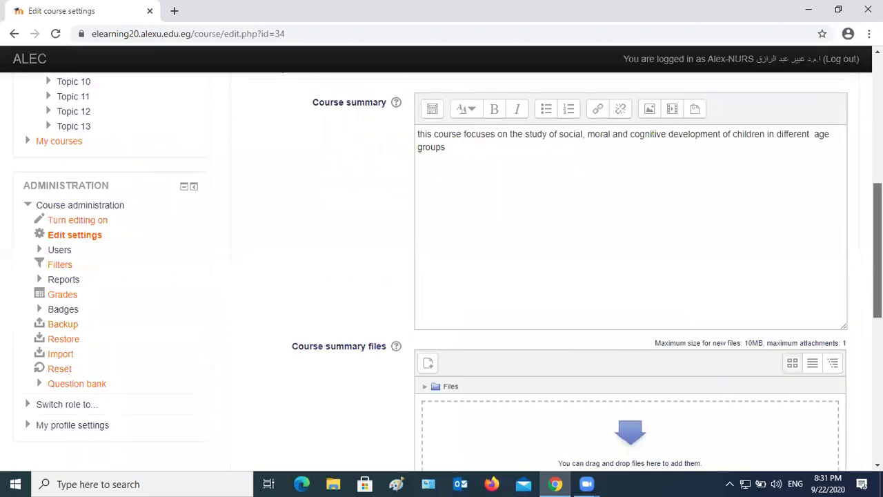
pyautogui.scroll(-1, 878, 249)
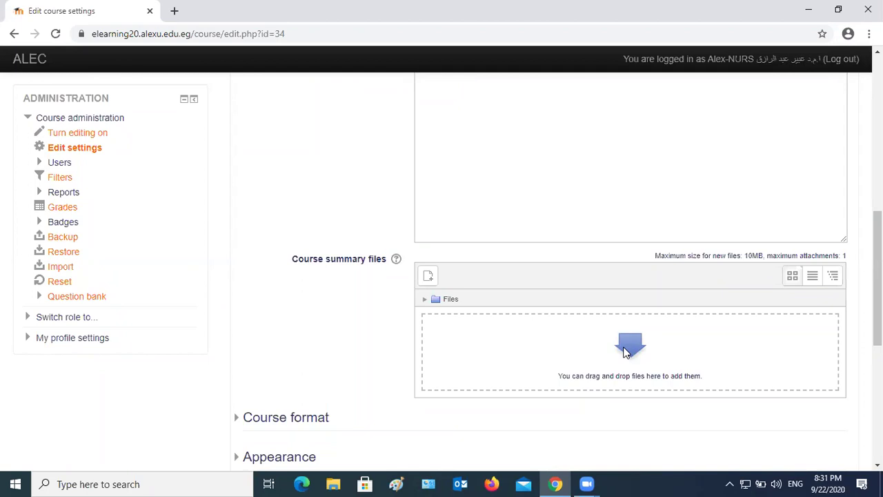
pyautogui.click(624, 352)
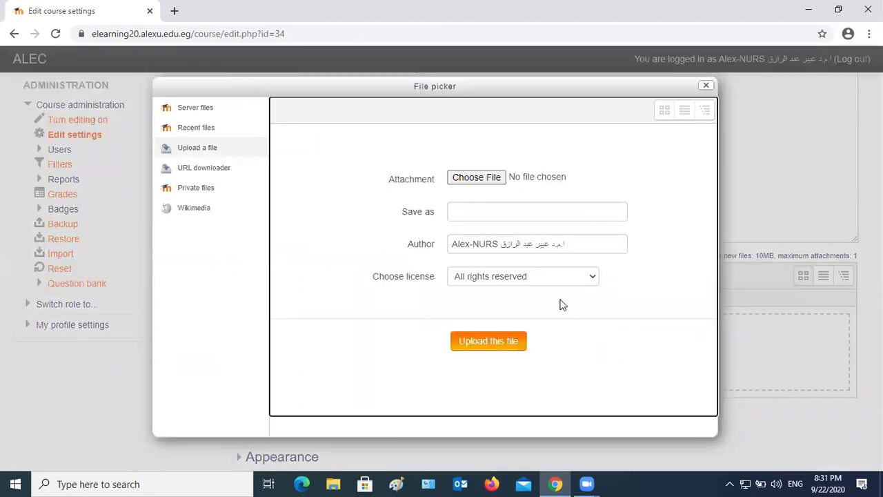
pyautogui.click(491, 179)
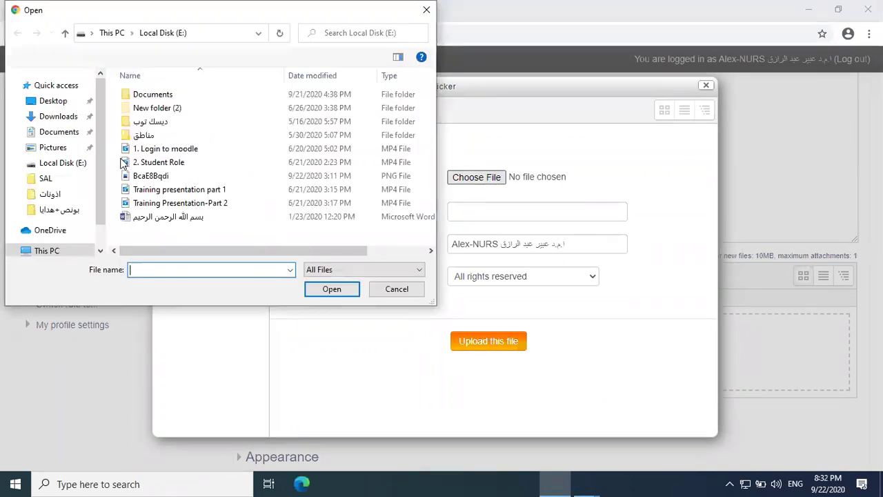
pyautogui.click(146, 176)
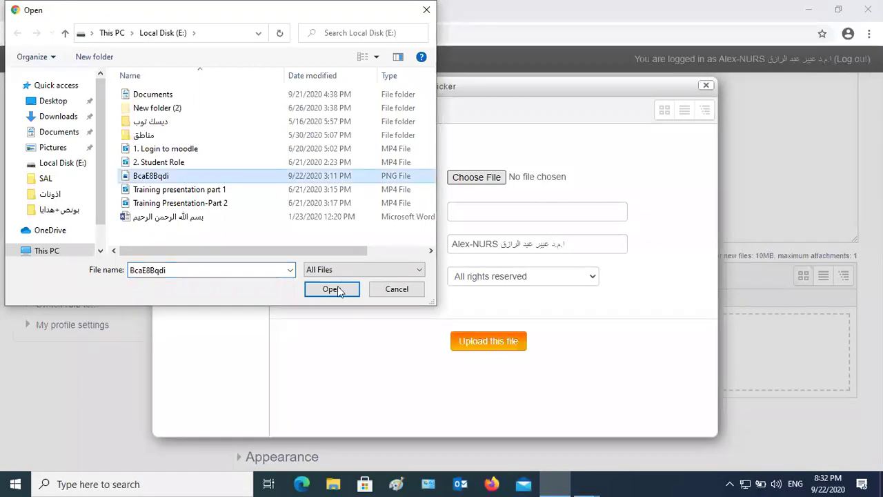
pyautogui.click(339, 287)
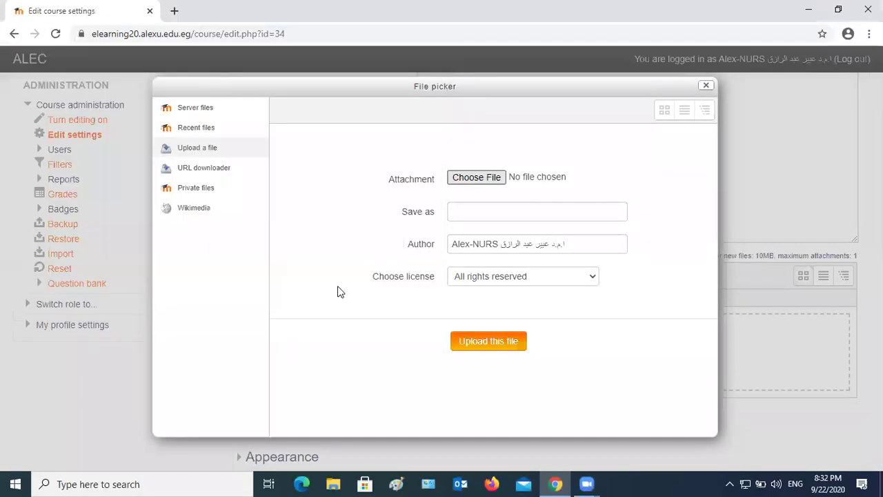
pyautogui.click(489, 341)
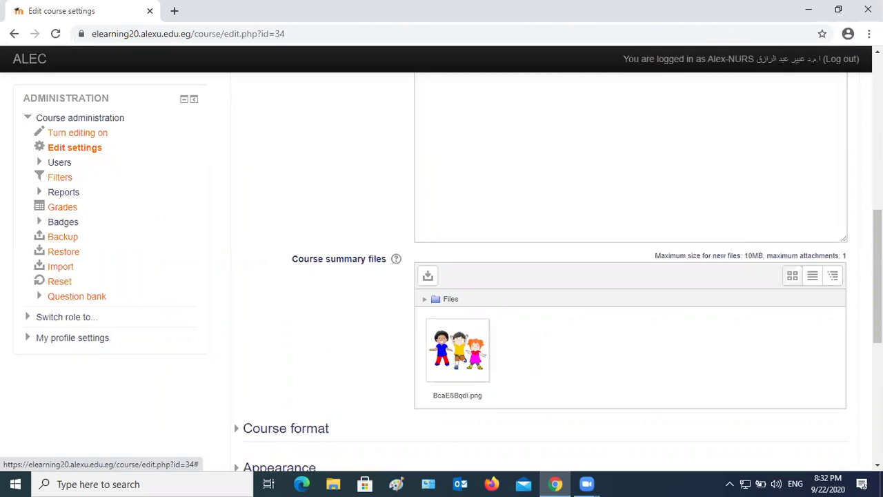
# - Expand the Course format settings and examine the available course formats, keeping Topics format
pyautogui.scroll(-2, 473, 346)
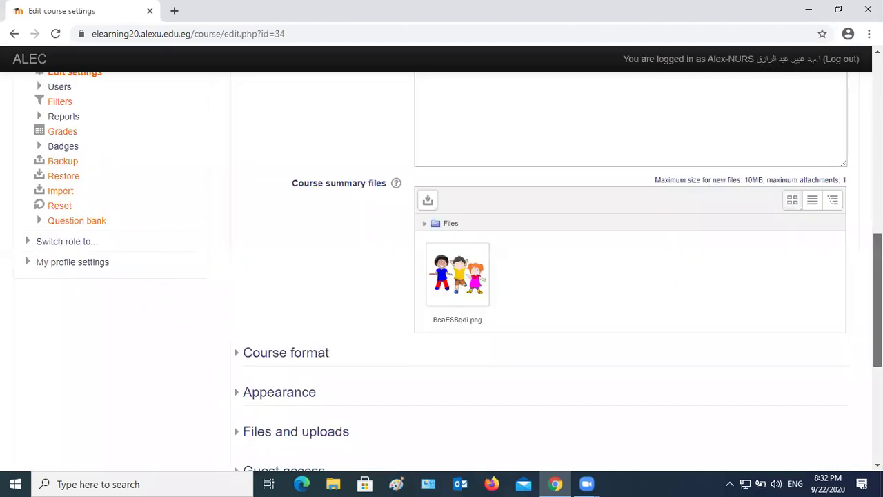
pyautogui.scroll(-1, 308, 311)
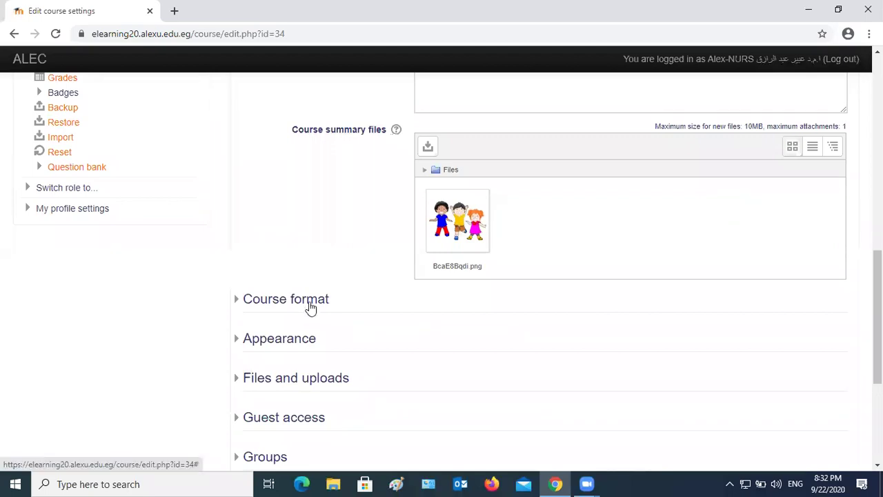
pyautogui.click(310, 309)
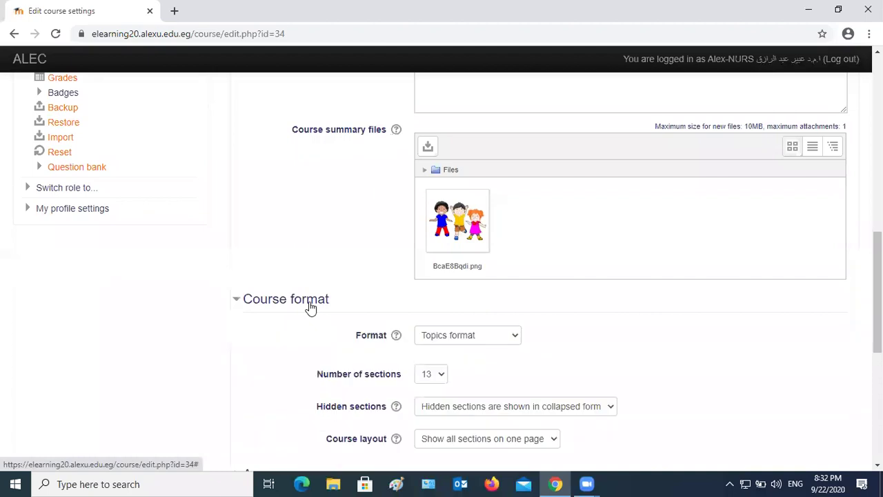
pyautogui.click(515, 339)
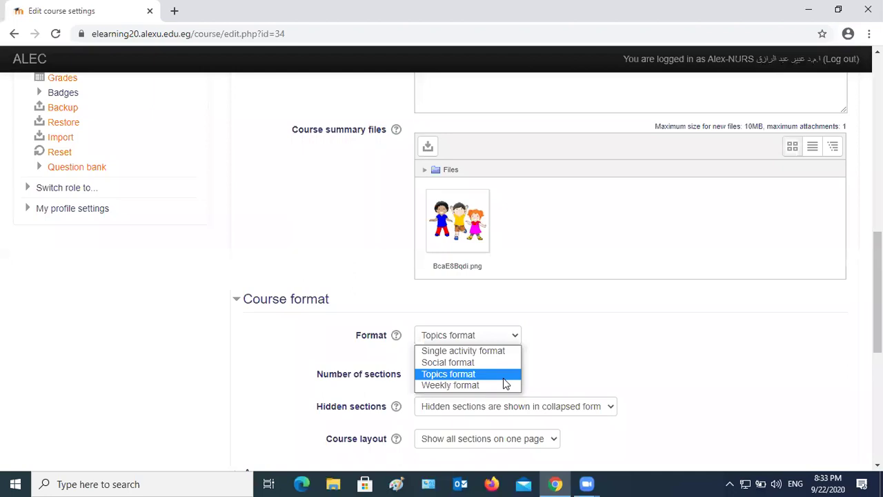
pyautogui.click(619, 363)
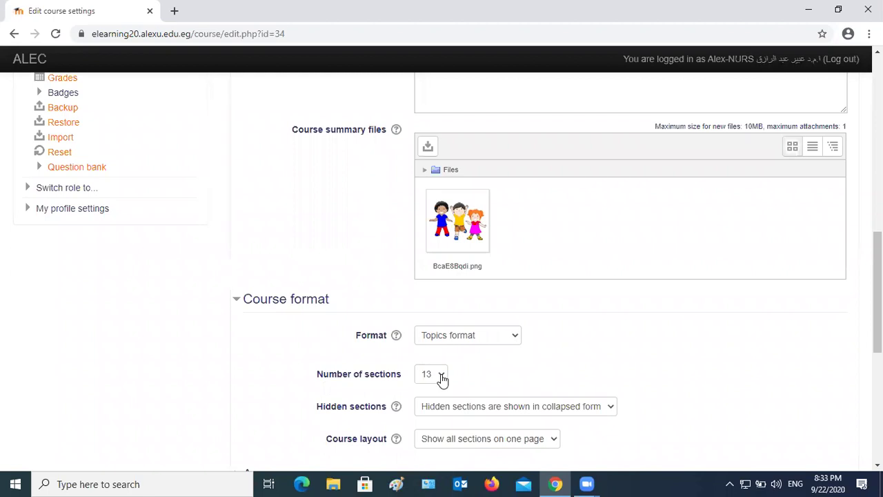
# - Examine the choices for the number of sections and for how hidden sections are displayed, without changing either
pyautogui.click(442, 376)
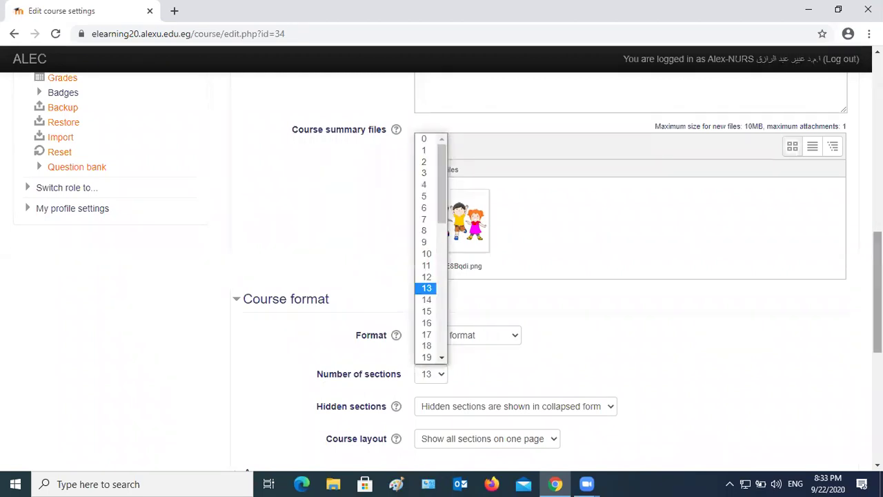
pyautogui.click(876, 290)
pyautogui.moveTo(876, 290); pyautogui.dragTo(877, 322)
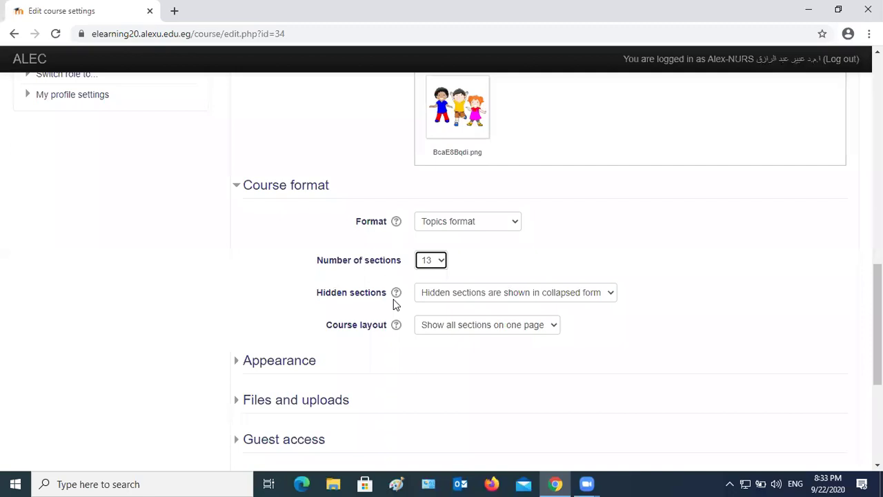
pyautogui.click(611, 295)
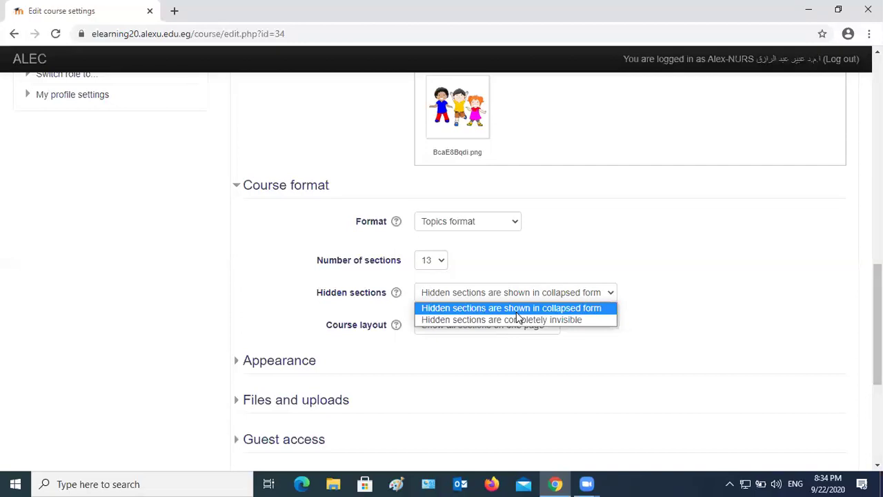
pyautogui.click(787, 318)
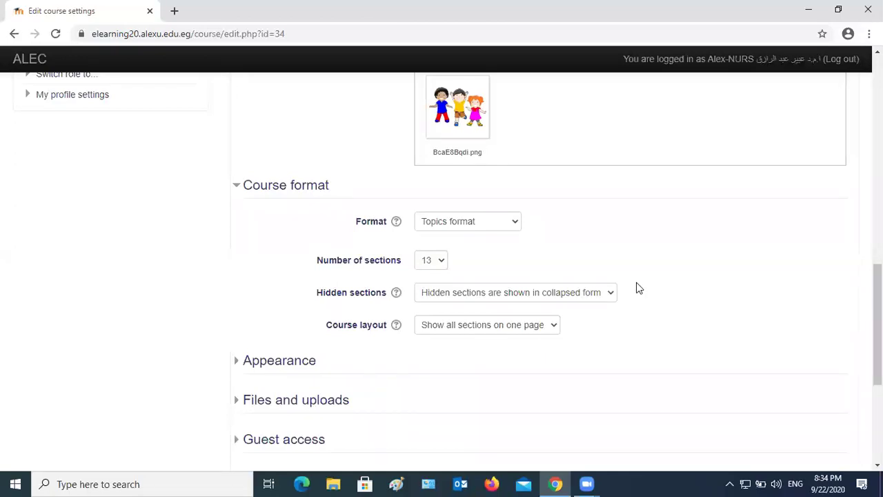
# - Expand the Appearance settings to examine the news item choices, and expand Files and uploads to view the maximum upload size
pyautogui.click(263, 366)
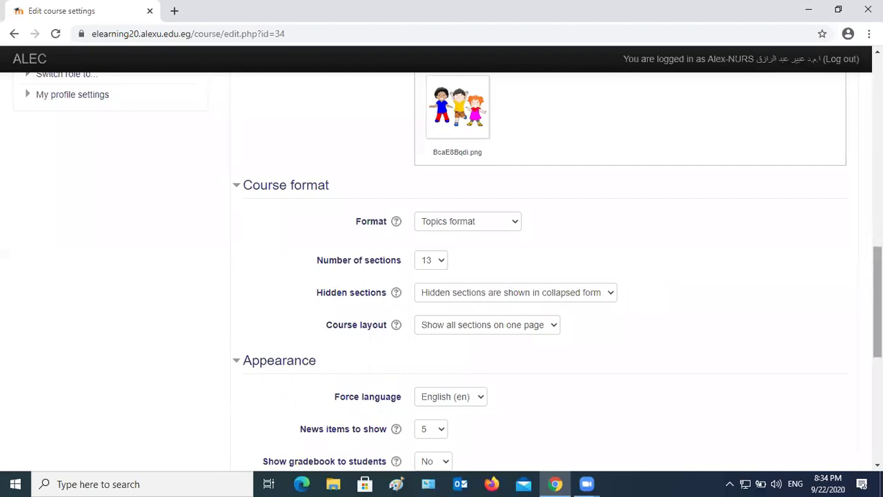
pyautogui.moveTo(878, 304); pyautogui.dragTo(878, 336)
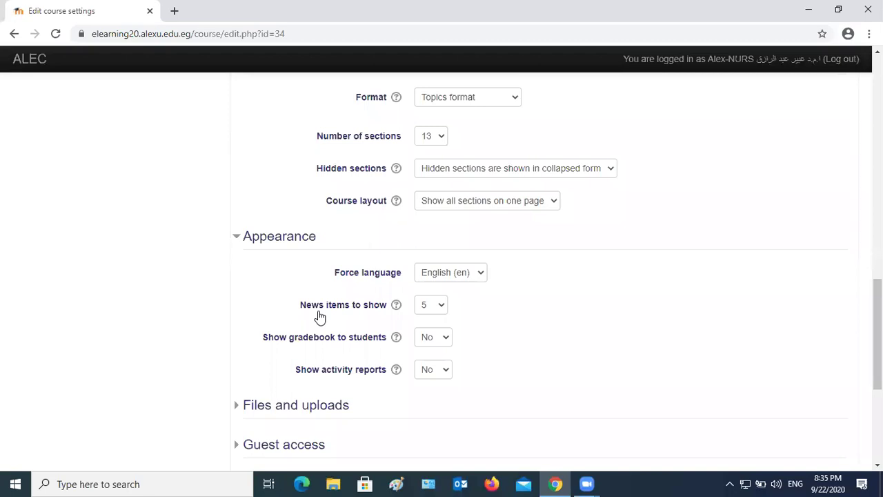
pyautogui.click(442, 307)
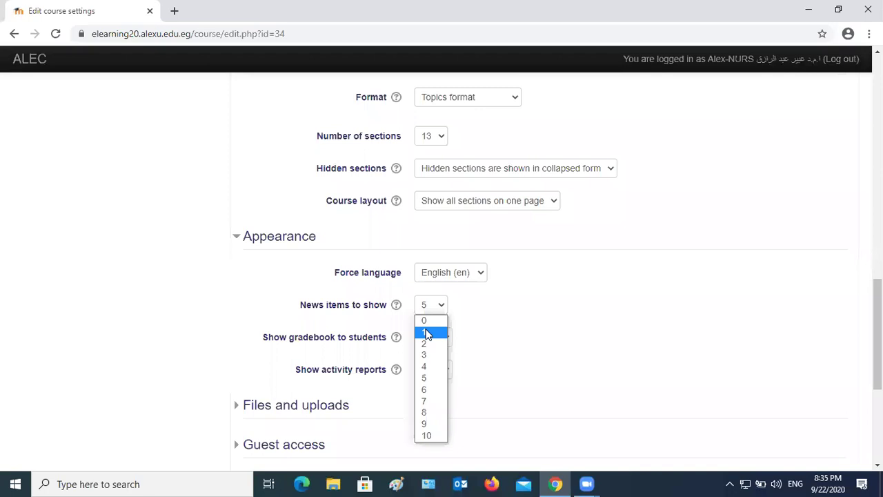
pyautogui.click(515, 390)
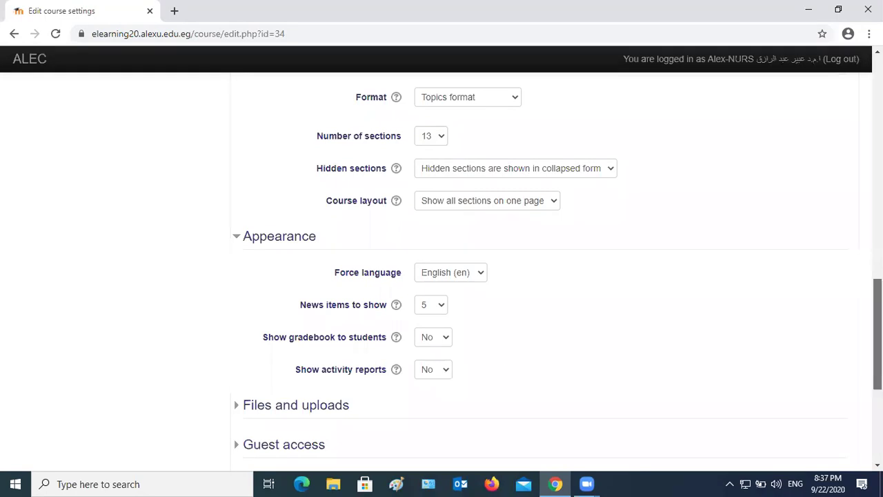
pyautogui.moveTo(878, 335); pyautogui.dragTo(878, 365)
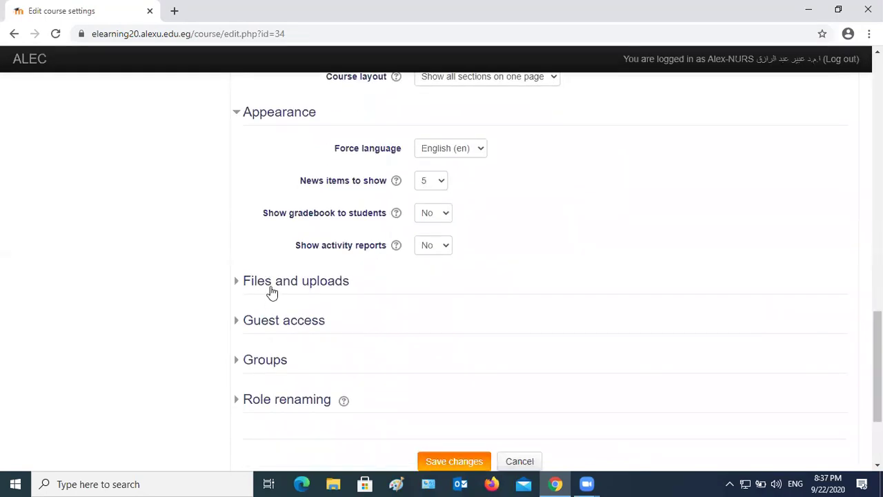
pyautogui.click(339, 293)
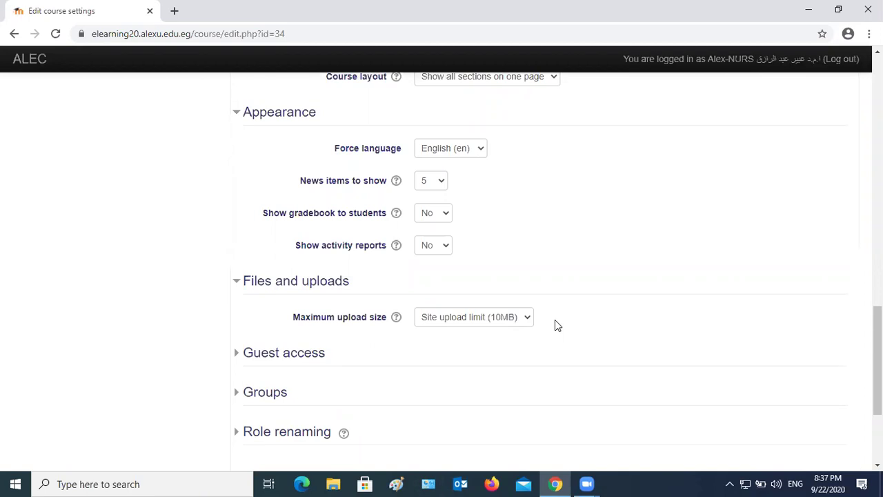
# - Expand the Guest access settings, try allowing guest access with its password field, and set guest access back to No
pyautogui.click(305, 356)
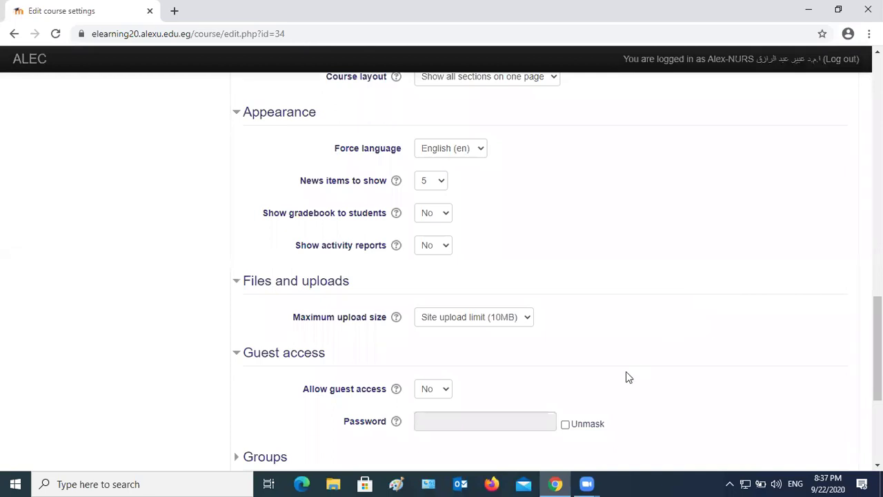
pyautogui.click(445, 390)
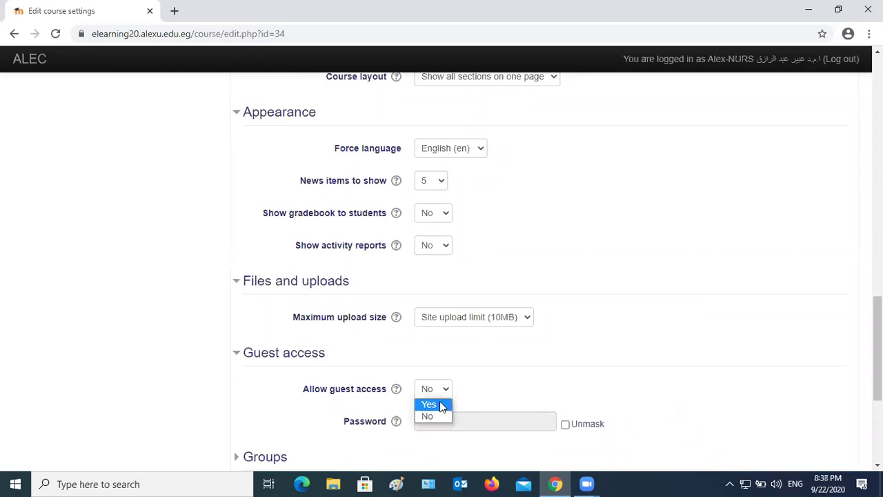
pyautogui.click(442, 406)
pyautogui.click(437, 419)
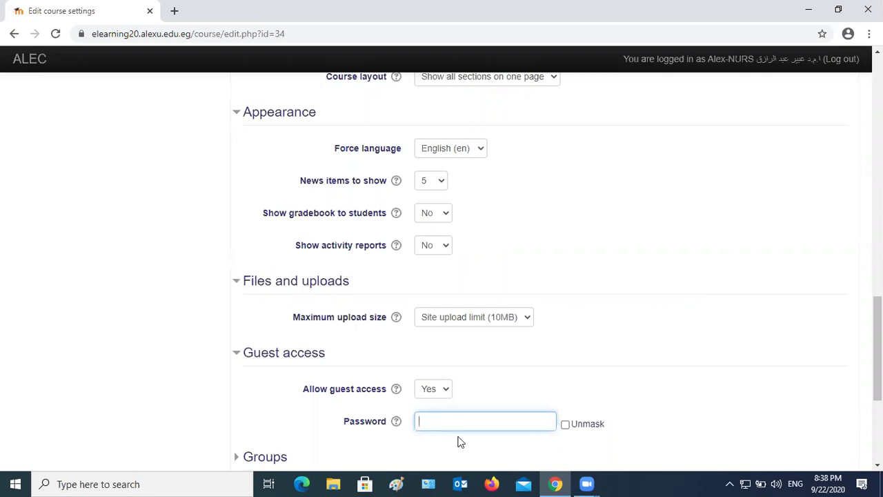
pyautogui.click(446, 392)
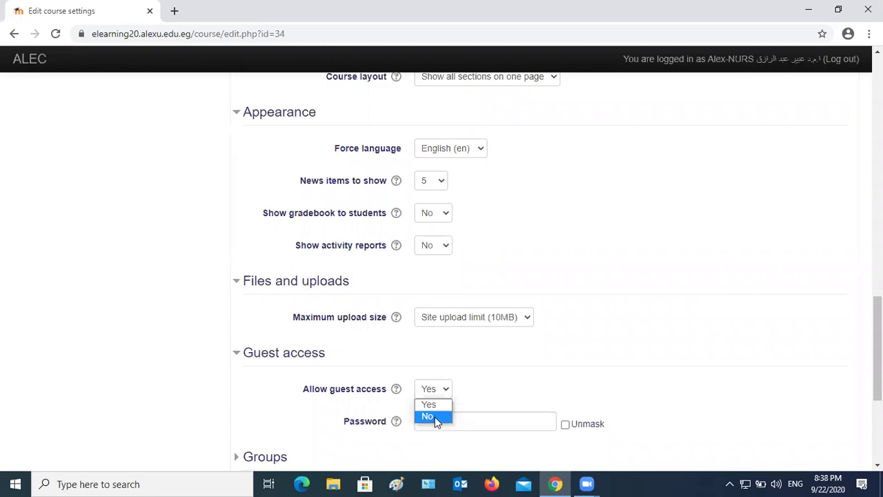
pyautogui.click(435, 416)
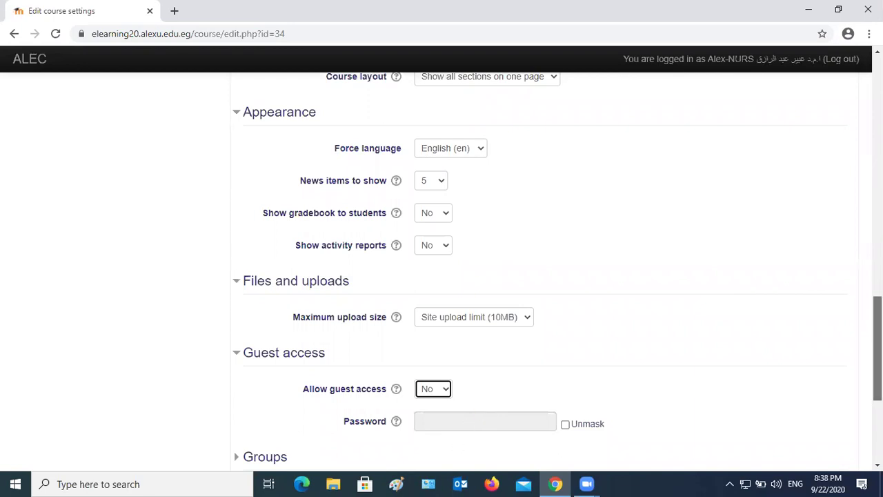
# - Expand the Groups settings and examine the group mode choices, keeping No groups
pyautogui.scroll(-2, 293, 285)
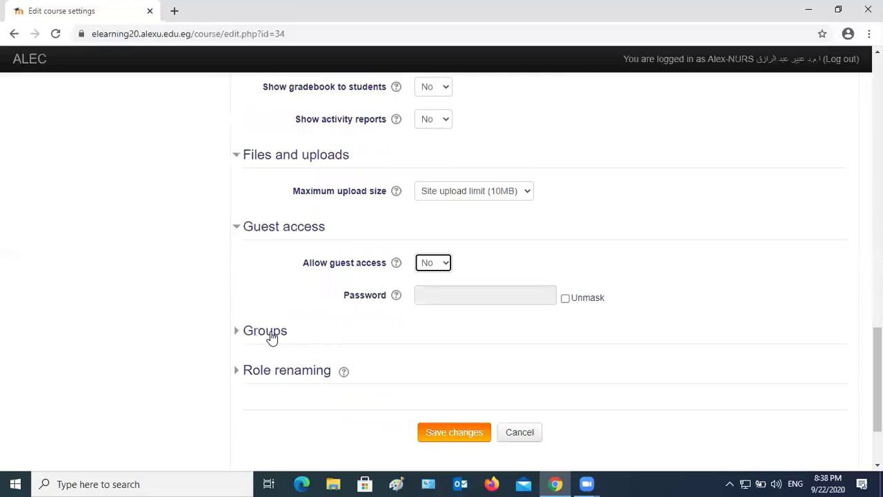
pyautogui.click(265, 331)
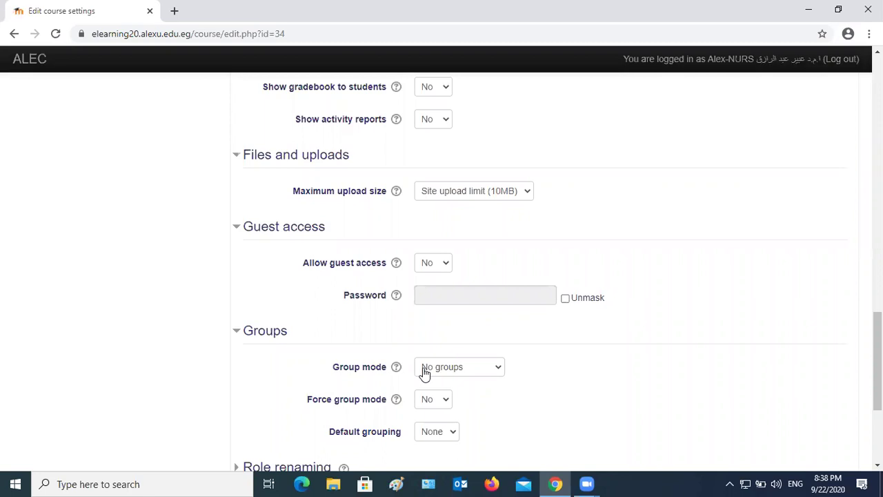
pyautogui.click(498, 372)
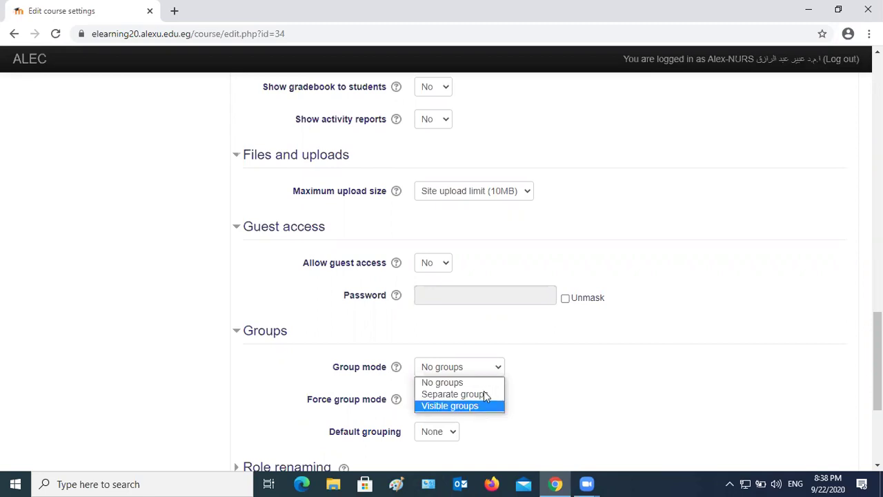
pyautogui.click(554, 414)
# - Expand the Role renaming settings to view the role name fields, and save the course settings
pyautogui.moveTo(878, 359); pyautogui.dragTo(878, 399)
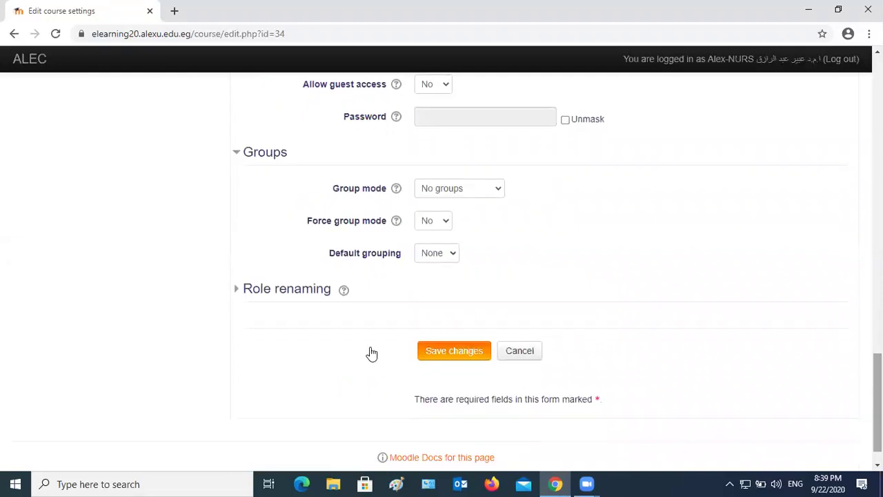
pyautogui.click(297, 291)
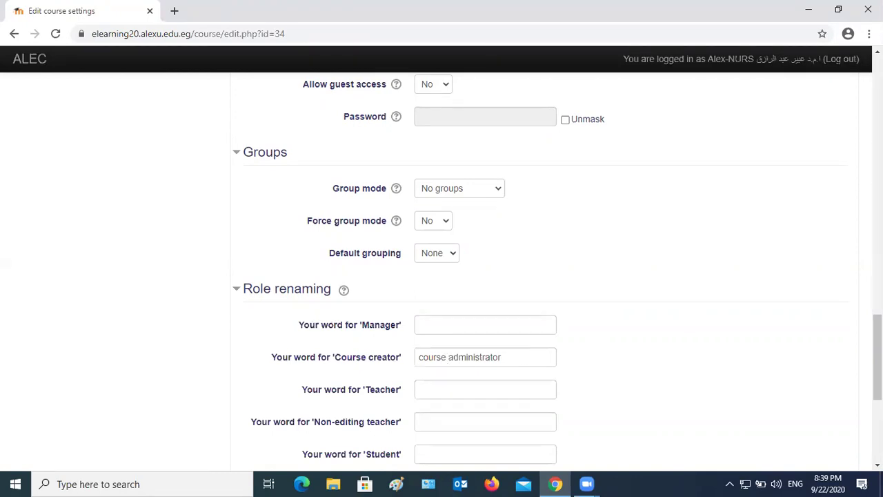
pyautogui.scroll(-4, 442, 276)
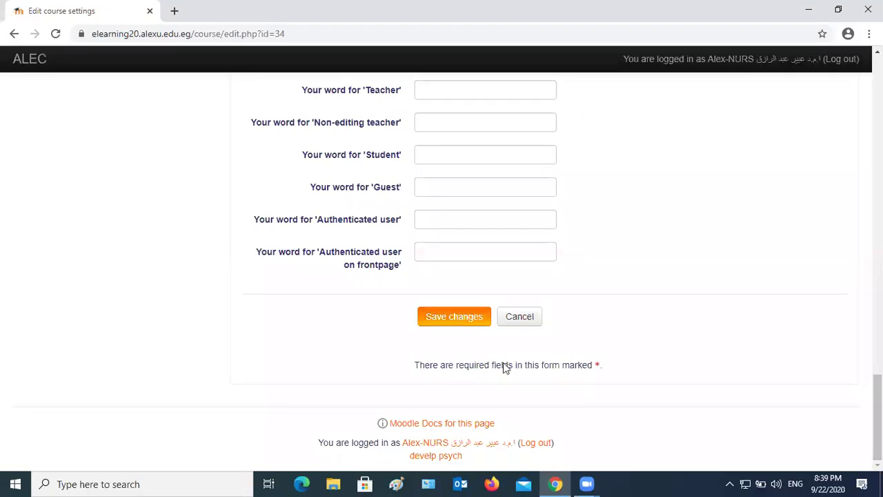
pyautogui.click(471, 321)
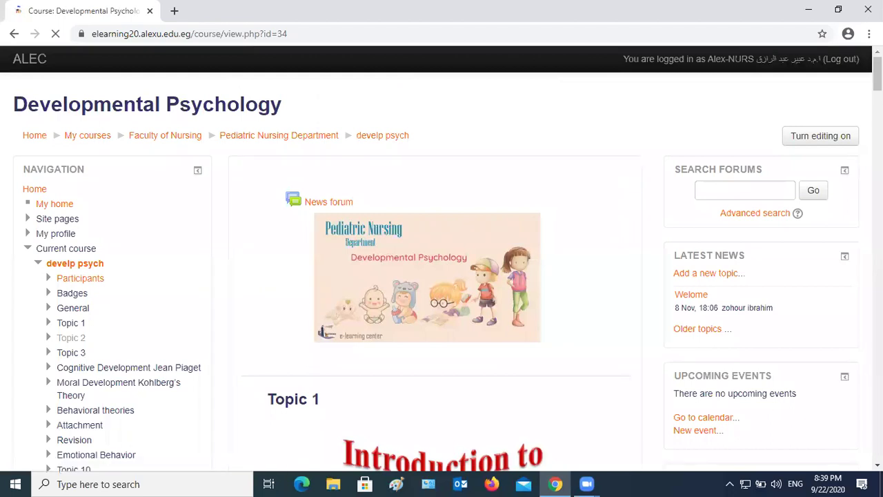
# - Preview the Developmental Psychology course page in the Student role, and return to the normal role
pyautogui.scroll(-10, 441, 270)
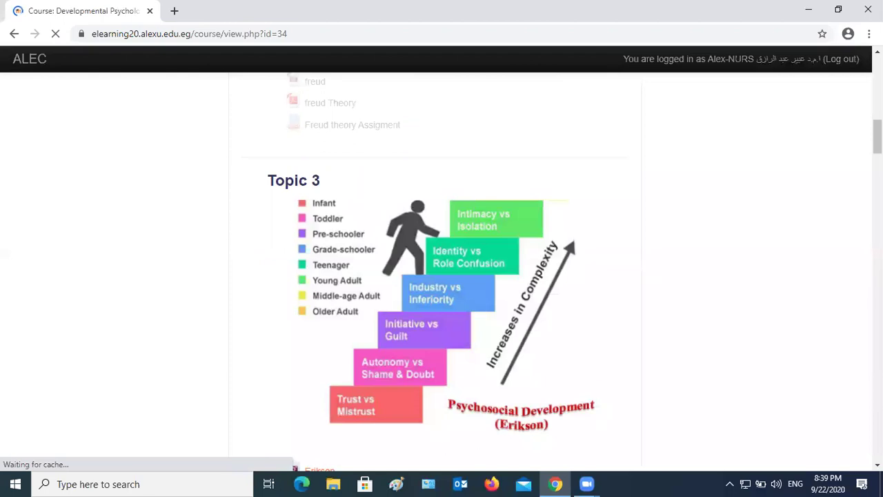
pyautogui.scroll(3, 49, 214)
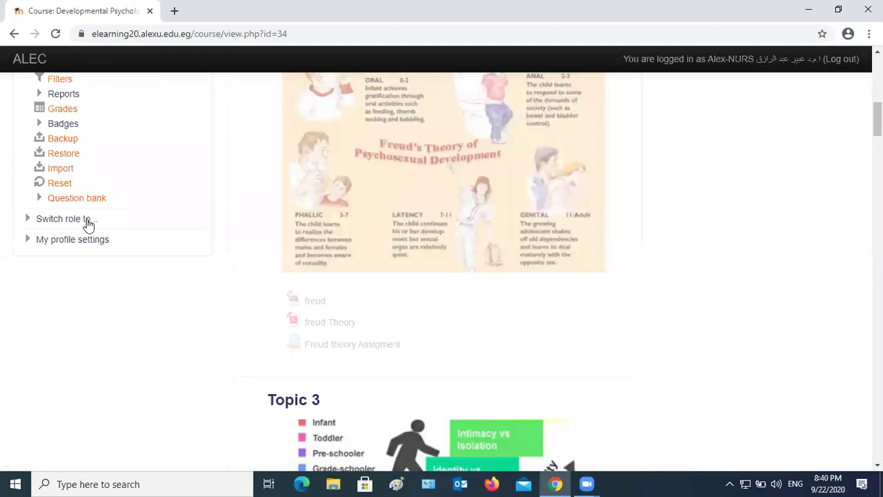
pyautogui.click(85, 219)
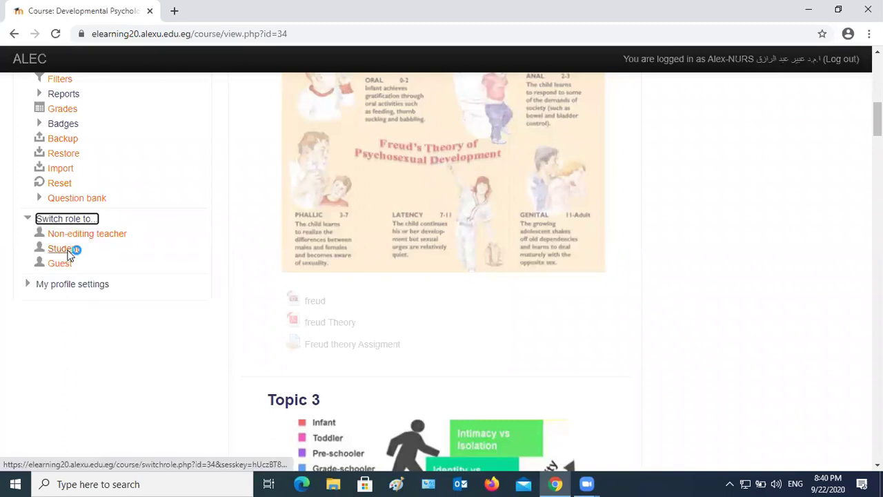
pyautogui.click(69, 252)
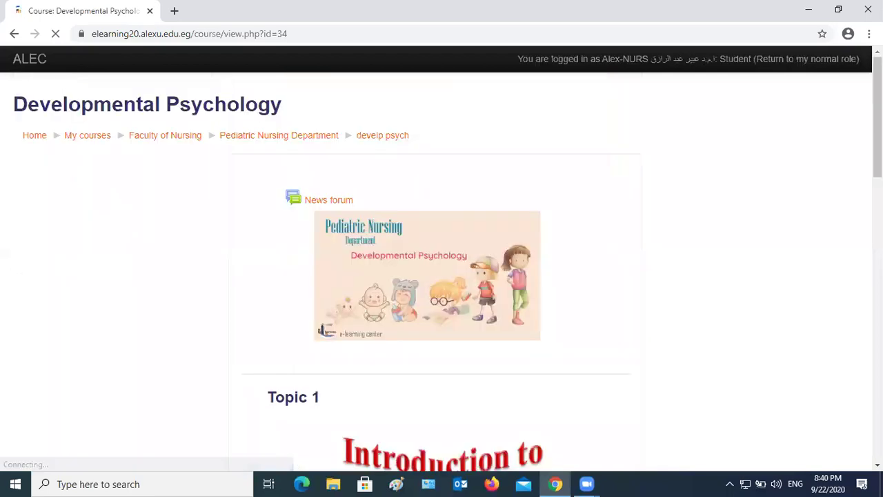
pyautogui.scroll(-1, 442, 269)
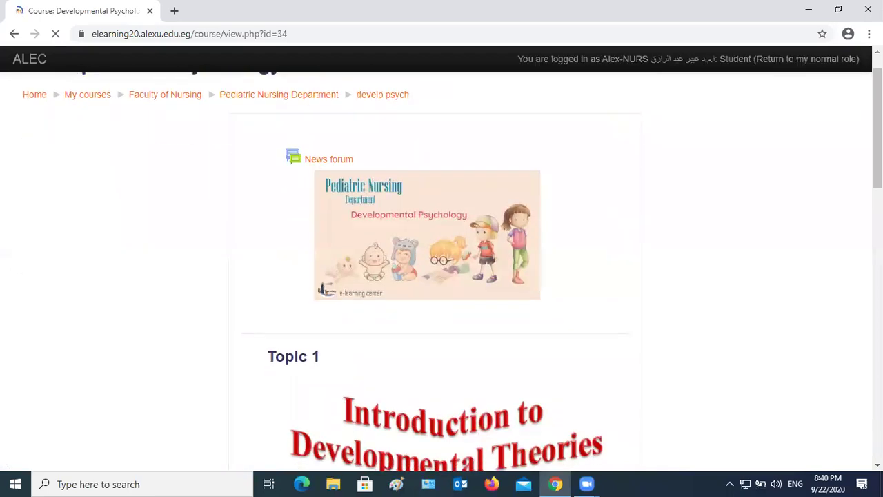
pyautogui.scroll(-1, 442, 269)
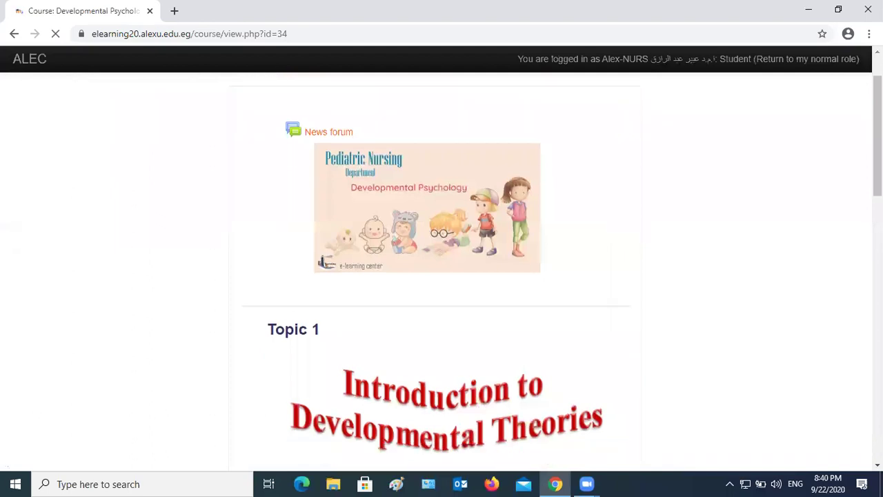
pyautogui.scroll(-4, 420, 251)
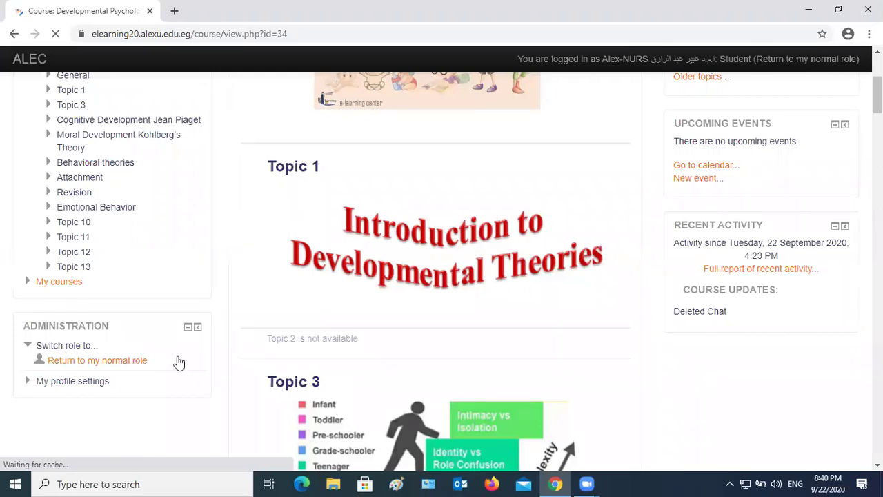
pyautogui.click(118, 366)
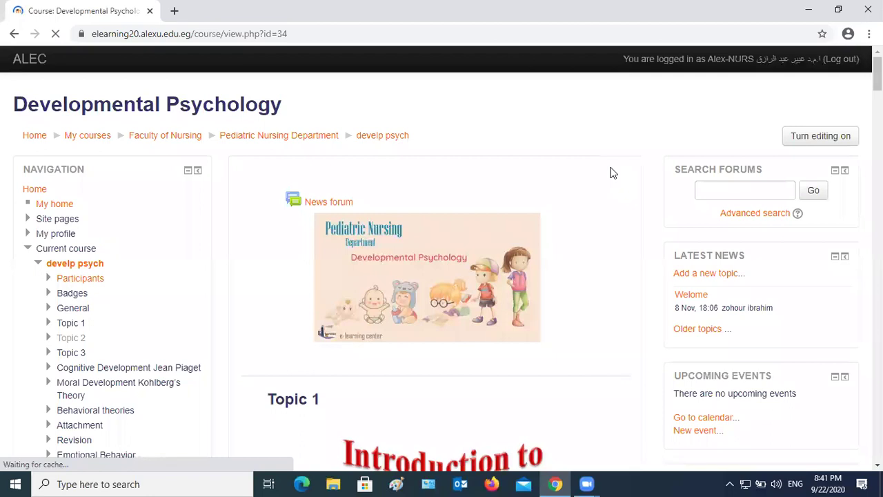
# - Turn editing on for the course and add a Chat activity to Topic 1
pyautogui.click(813, 138)
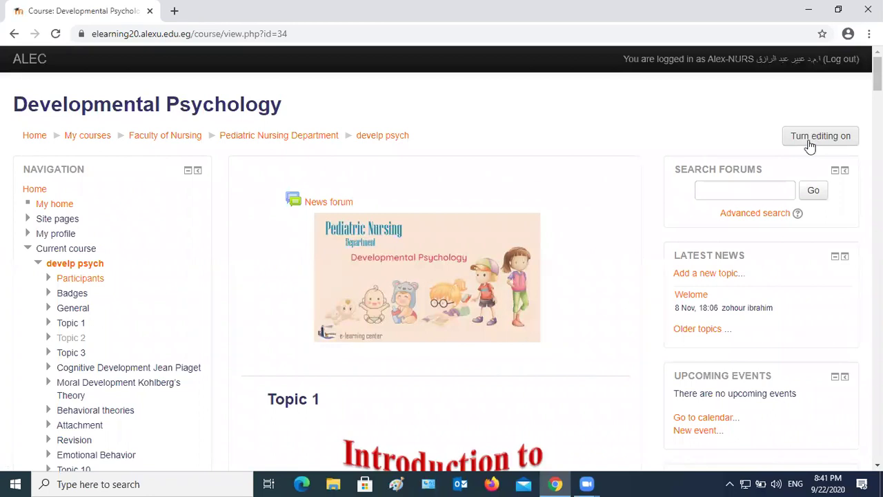
pyautogui.click(811, 145)
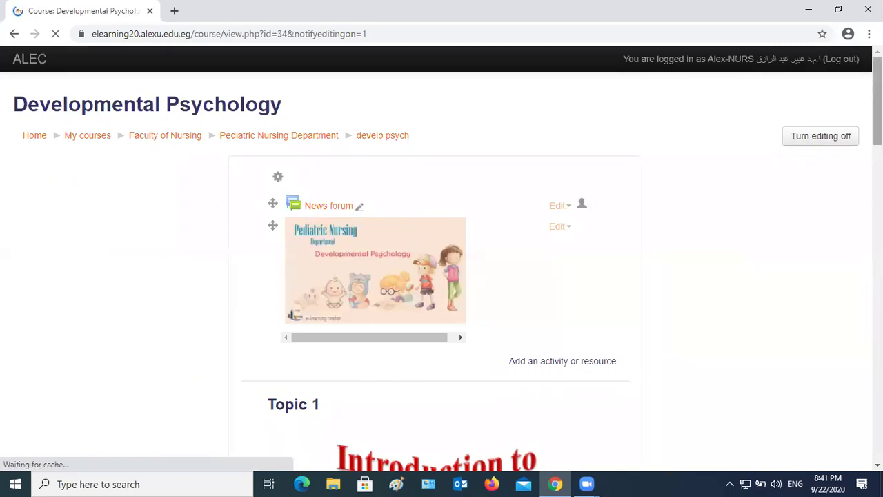
pyautogui.scroll(-4, 560, 313)
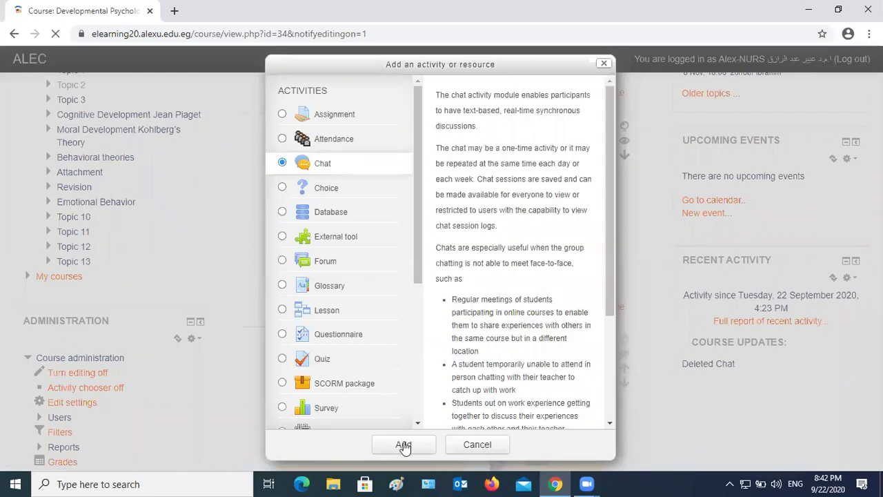
pyautogui.click(404, 447)
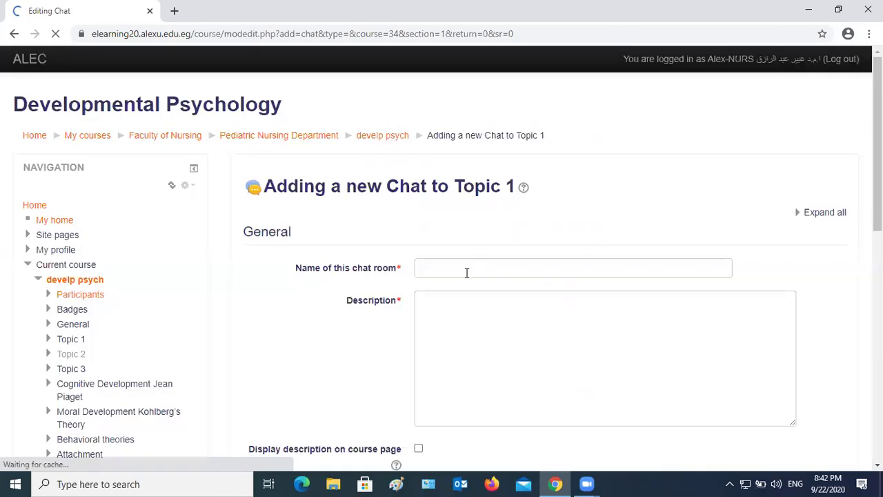
# - Name the chat room "Chat 1" and enter the description "chat will be on monday at 9 pm"
pyautogui.click(467, 272)
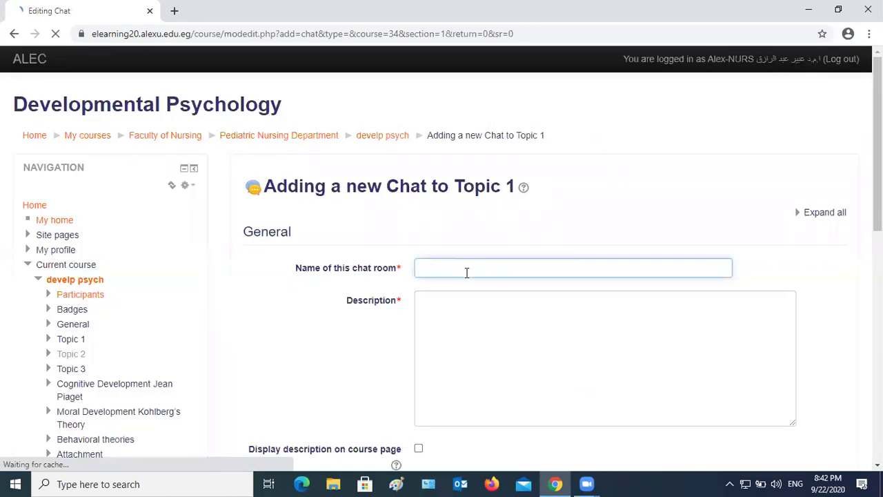
pyautogui.write('Chat 1')
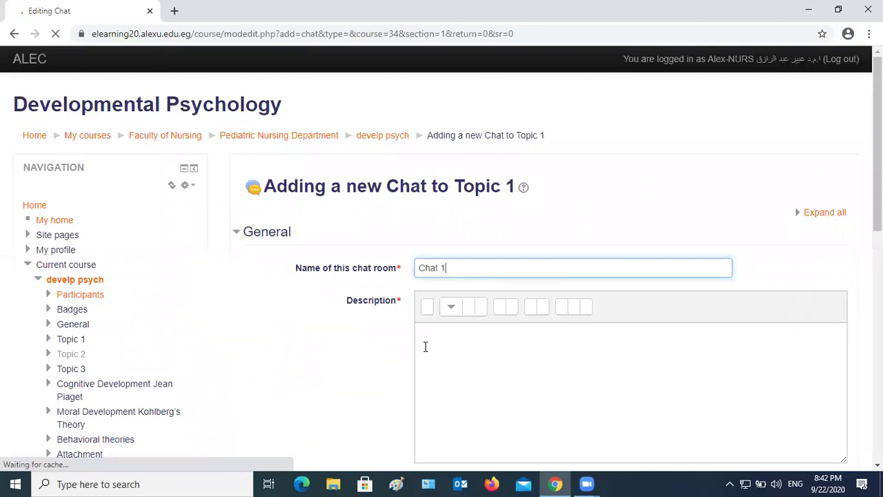
pyautogui.click(426, 344)
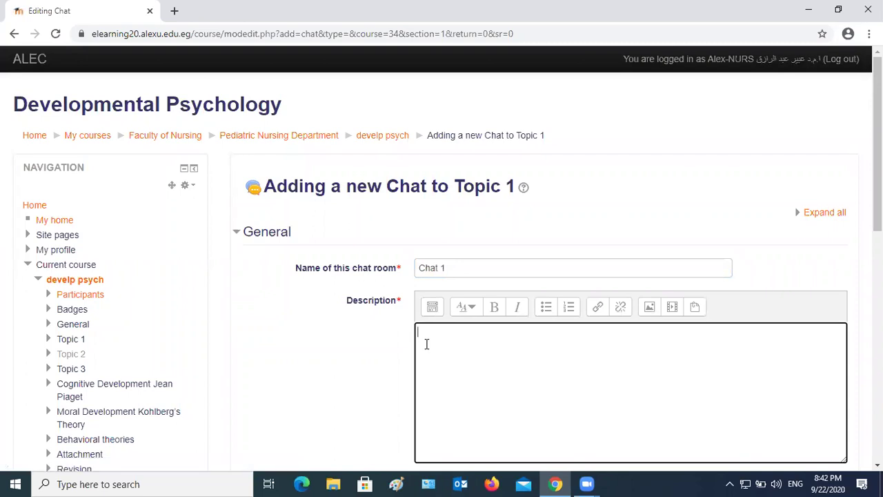
pyautogui.write('chat will be on mon')
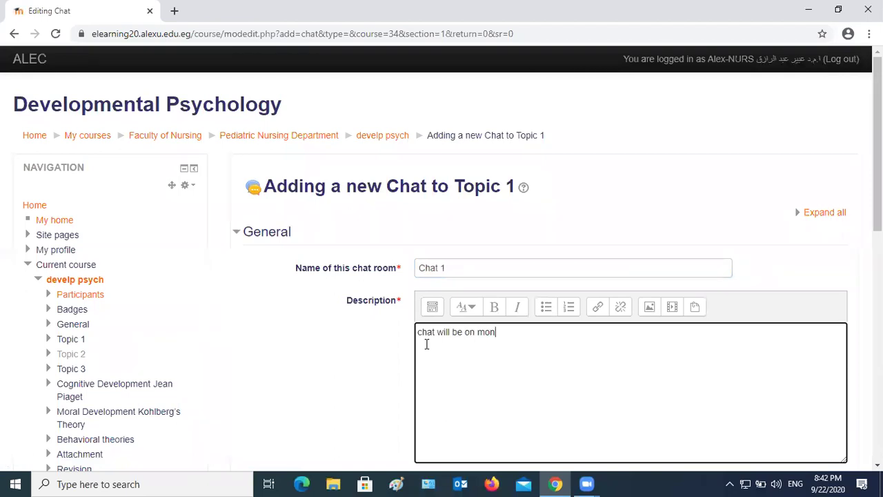
pyautogui.write('day at 9 pm')
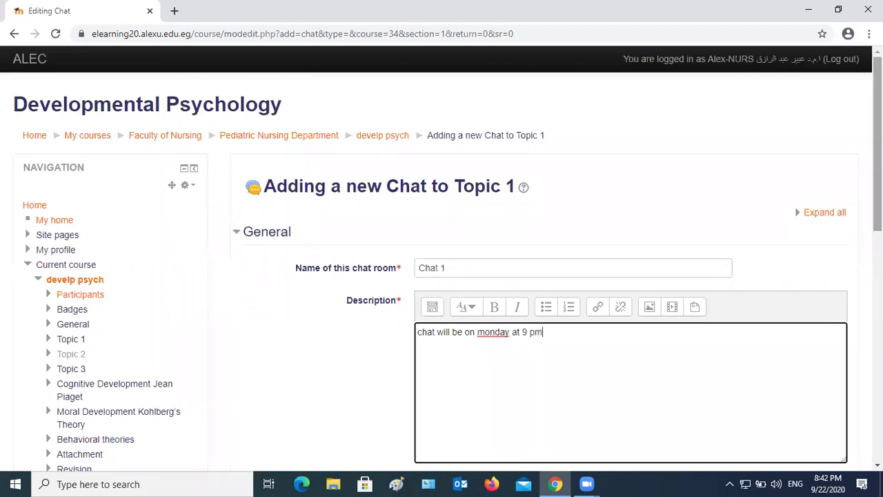
# - Enable displaying the chat's description on the course page
pyautogui.scroll(-2, 448, 265)
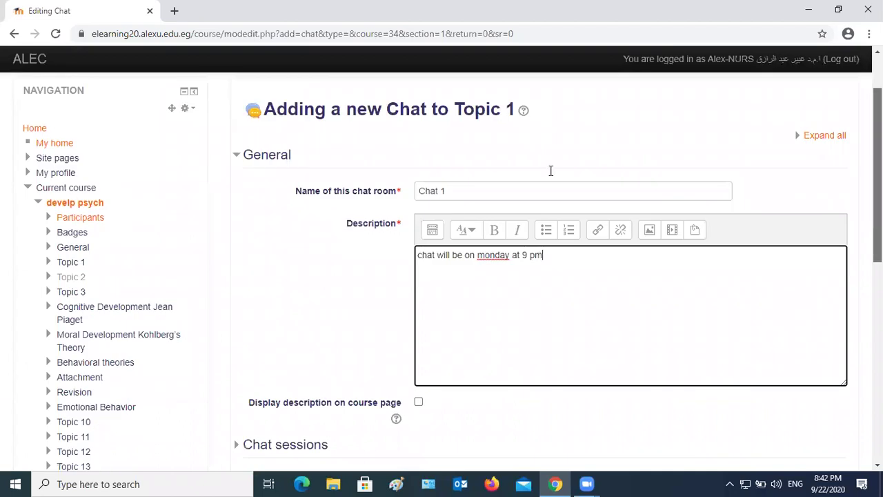
pyautogui.scroll(-1, 539, 156)
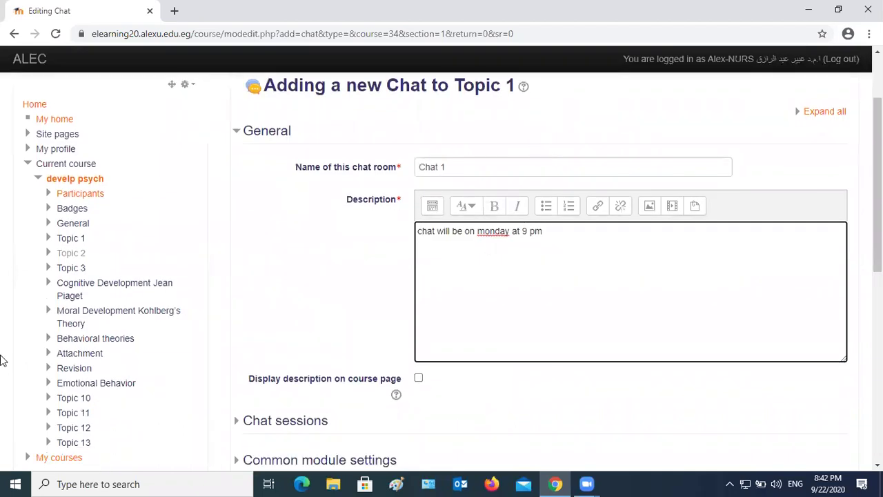
pyautogui.click(419, 380)
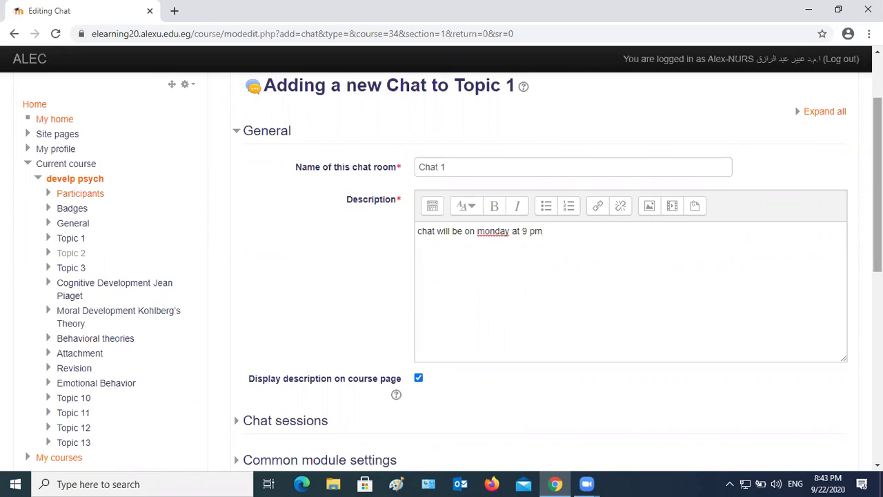
# - Expand the Chat sessions settings and set the day of the next chat time to 29
pyautogui.scroll(-1, 878, 207)
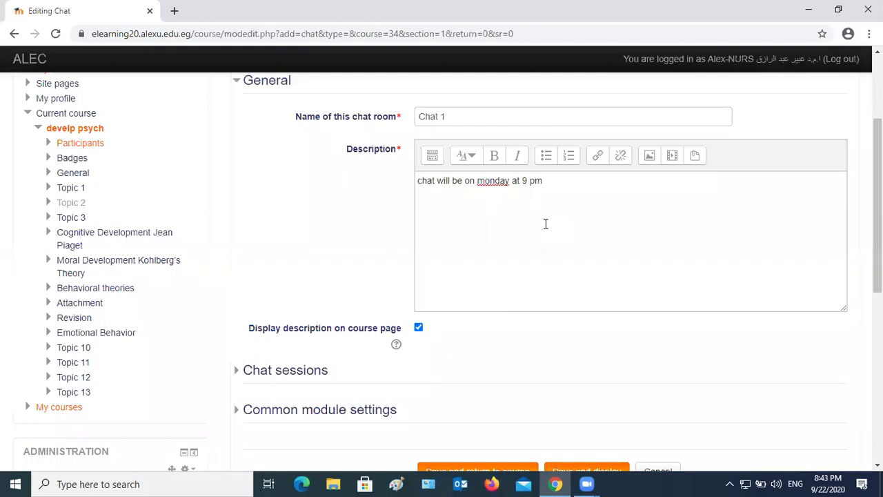
pyautogui.click(285, 370)
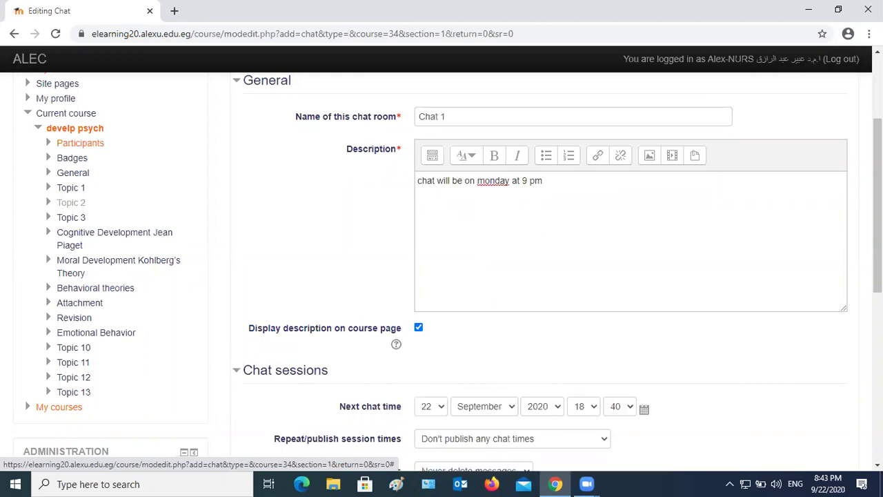
pyautogui.scroll(-3, 463, 227)
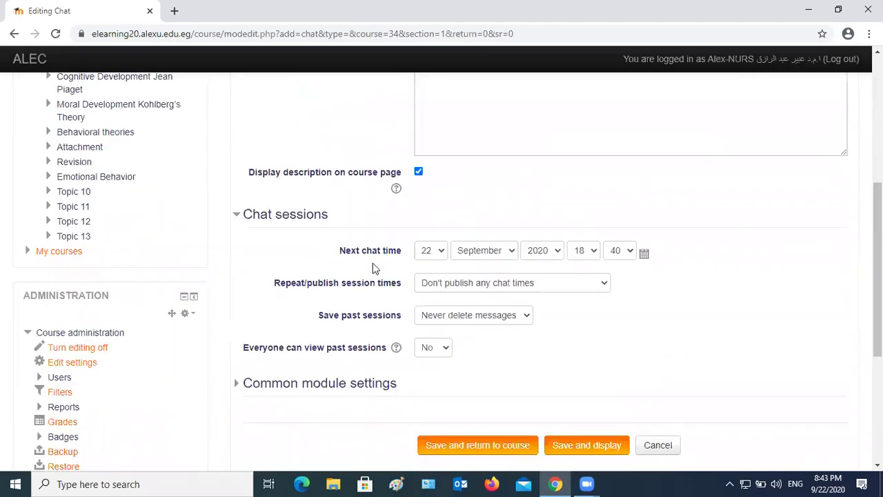
pyautogui.click(442, 254)
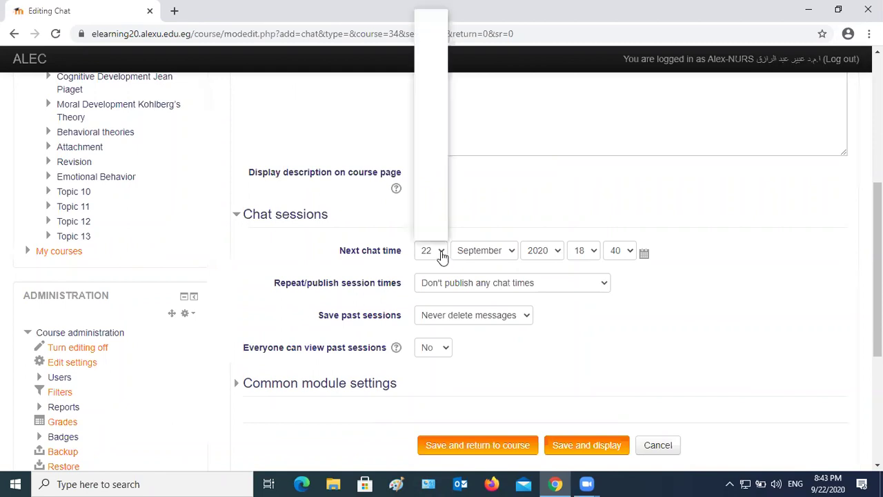
pyautogui.click(441, 236)
pyautogui.click(441, 236)
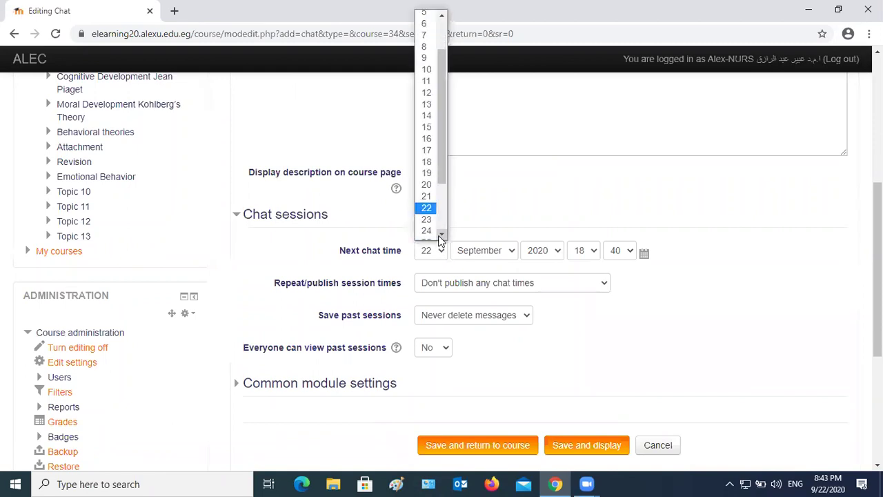
pyautogui.click(427, 210)
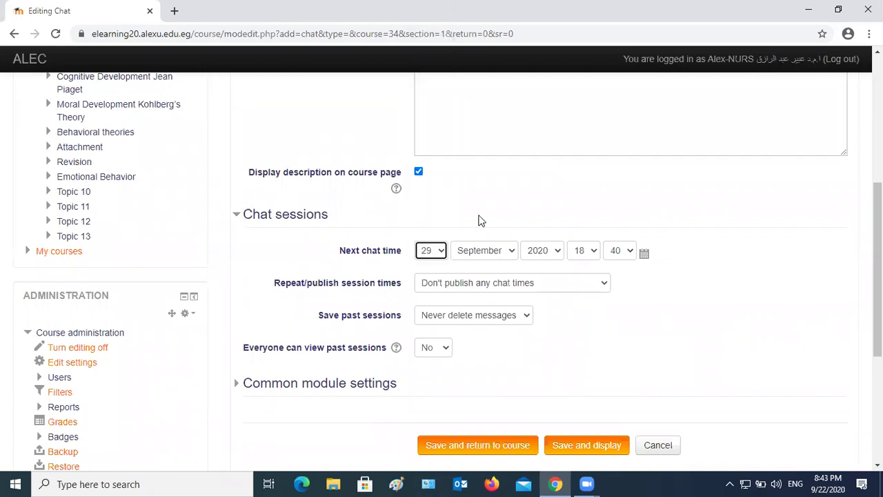
# - Set the next chat time's hour to 09 and minutes to 00
pyautogui.click(597, 253)
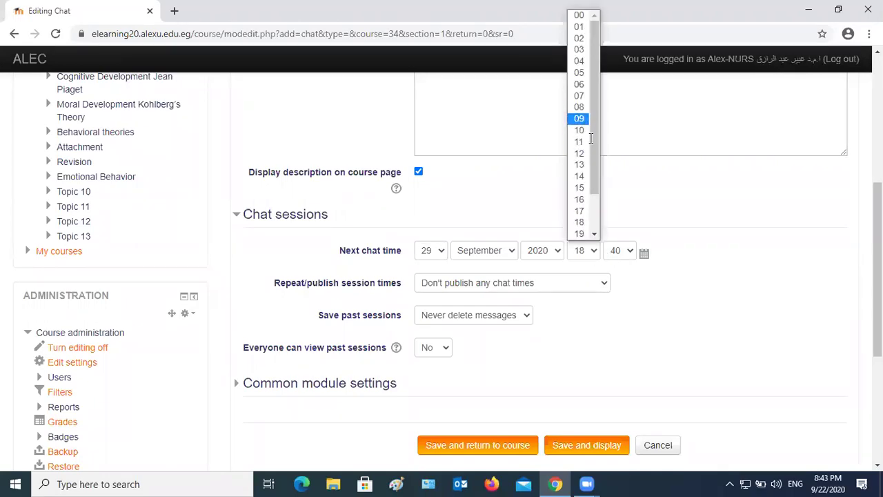
pyautogui.click(579, 120)
pyautogui.click(632, 252)
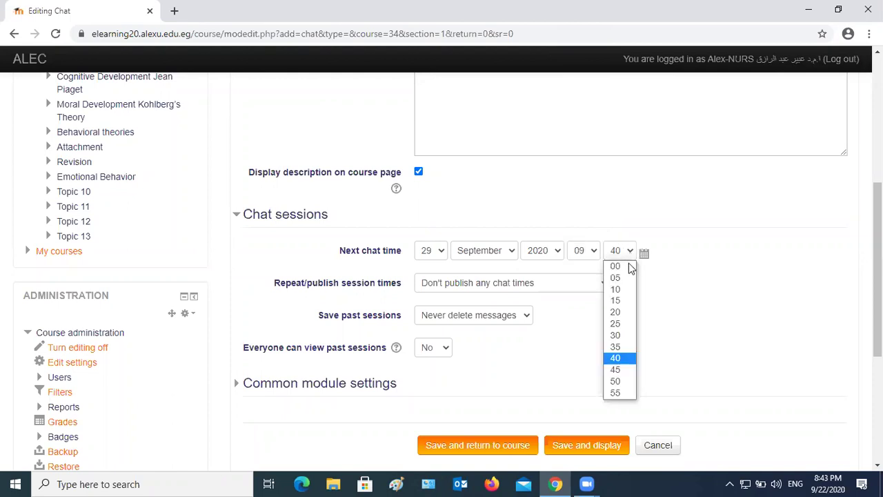
pyautogui.click(629, 262)
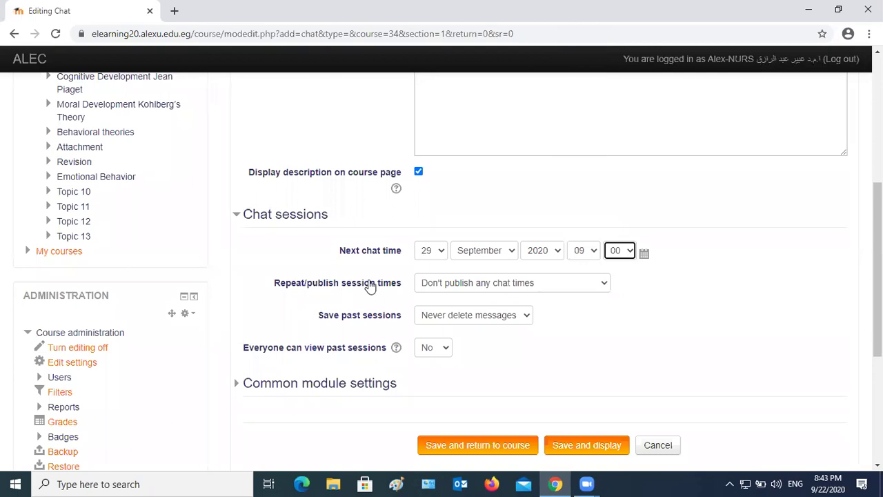
# - Set the chat session to repeat at the same time every week, and save the activity, returning to the course
pyautogui.click(605, 290)
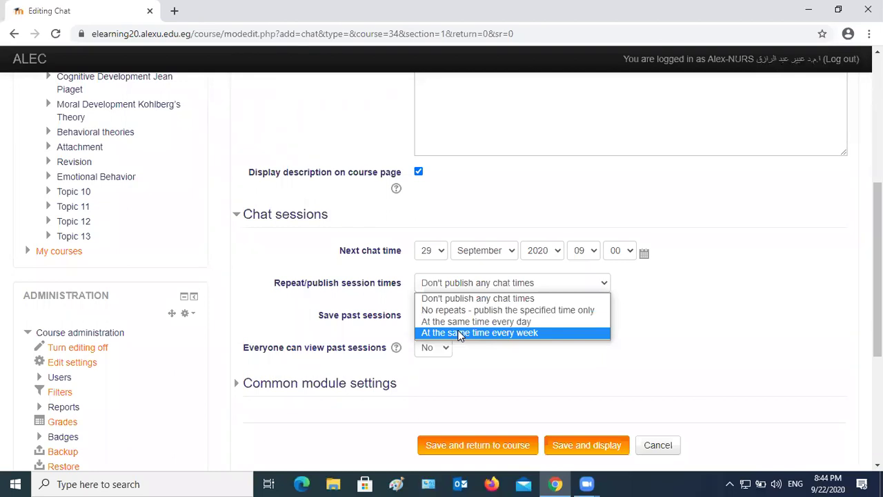
pyautogui.click(460, 334)
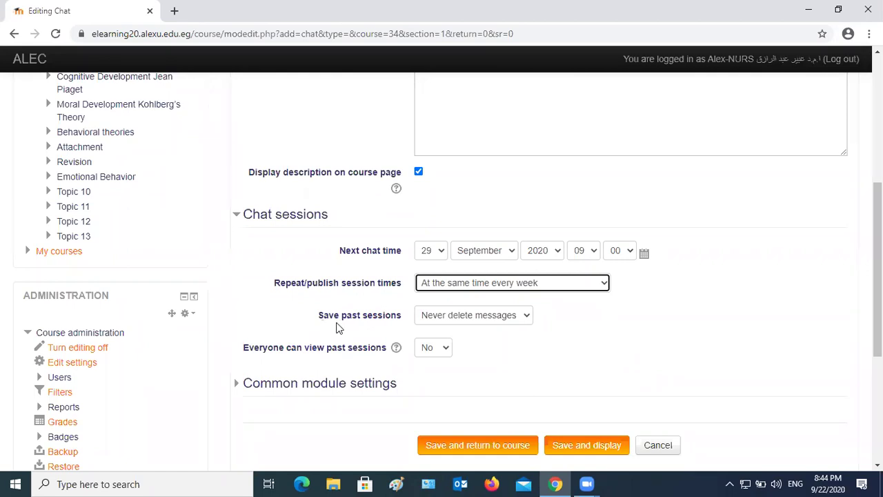
pyautogui.click(526, 317)
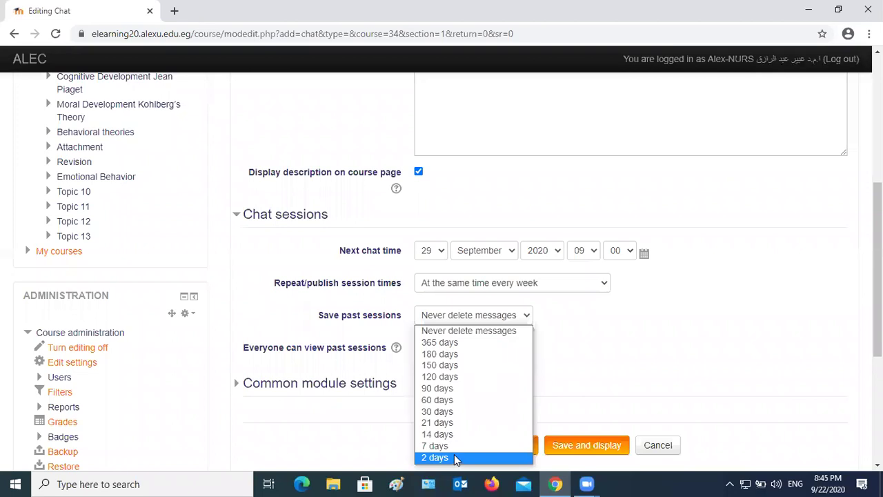
pyautogui.click(631, 353)
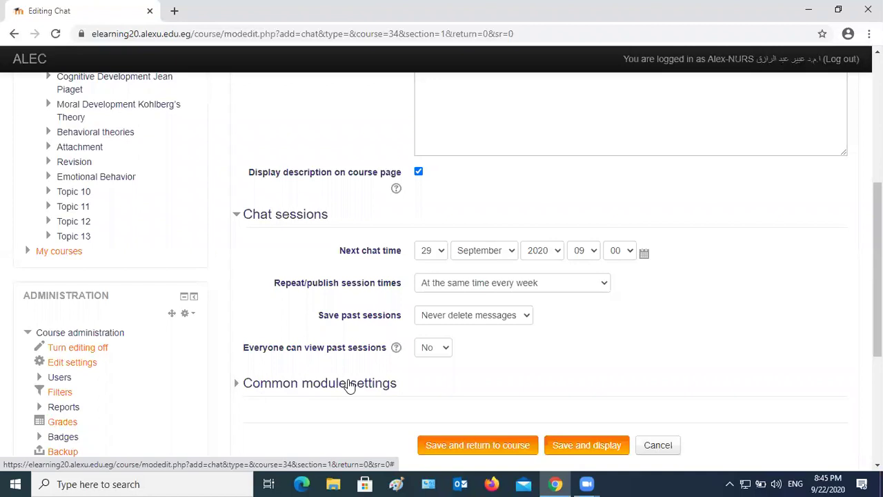
pyautogui.click(447, 449)
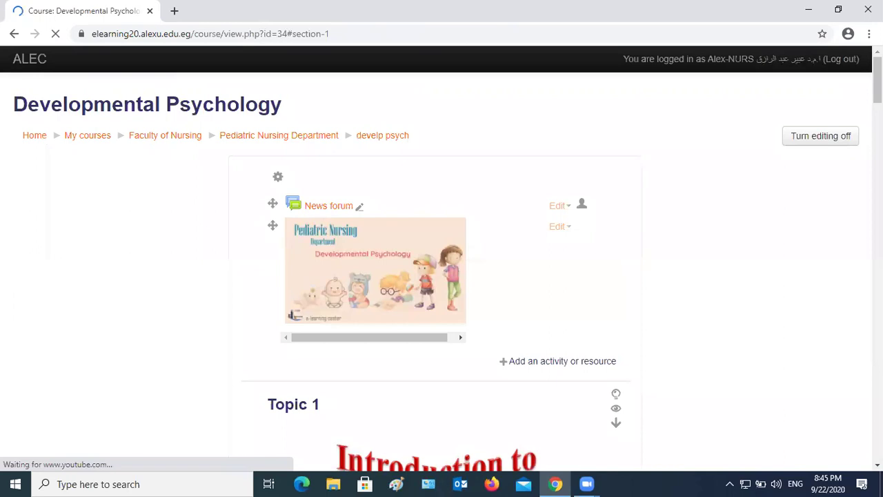
# - Open Chat 1 under Topic 1 and enter its chat room
pyautogui.scroll(-3, 335, 179)
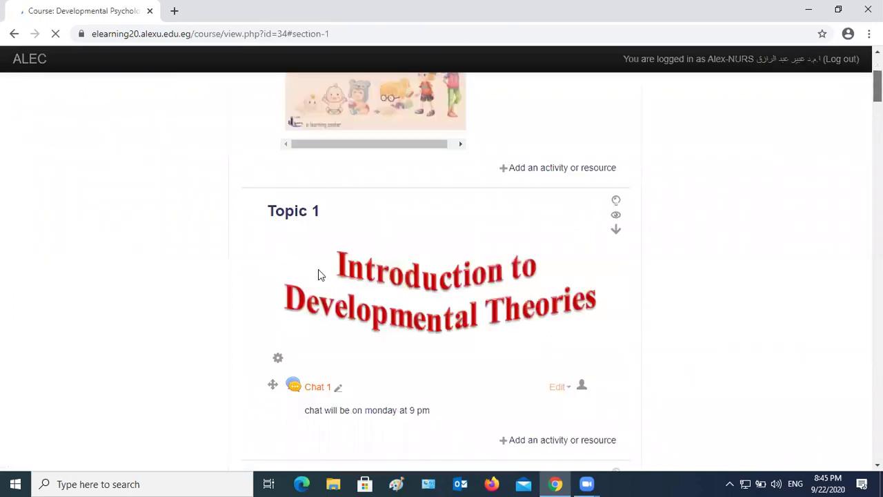
pyautogui.scroll(-2, 319, 274)
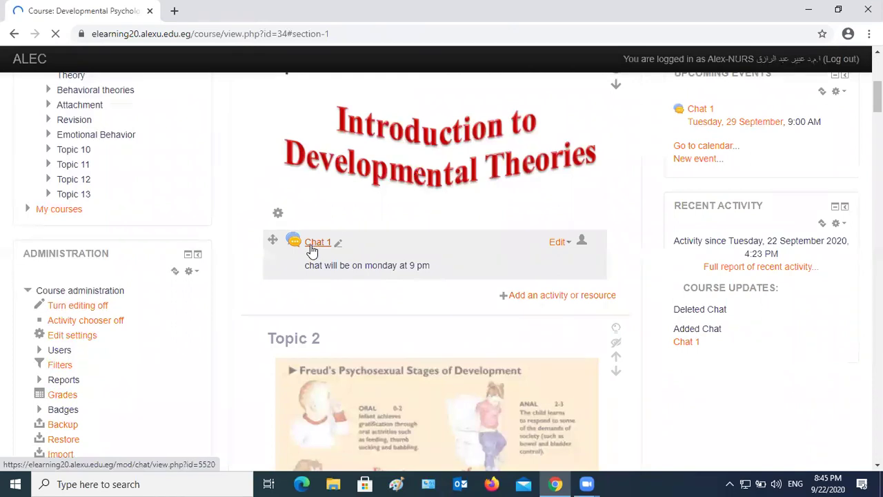
pyautogui.click(312, 250)
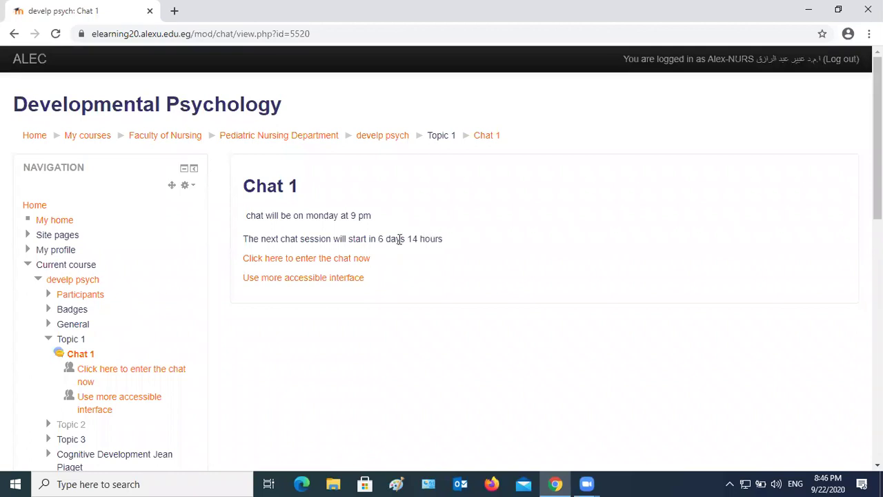
pyautogui.click(252, 261)
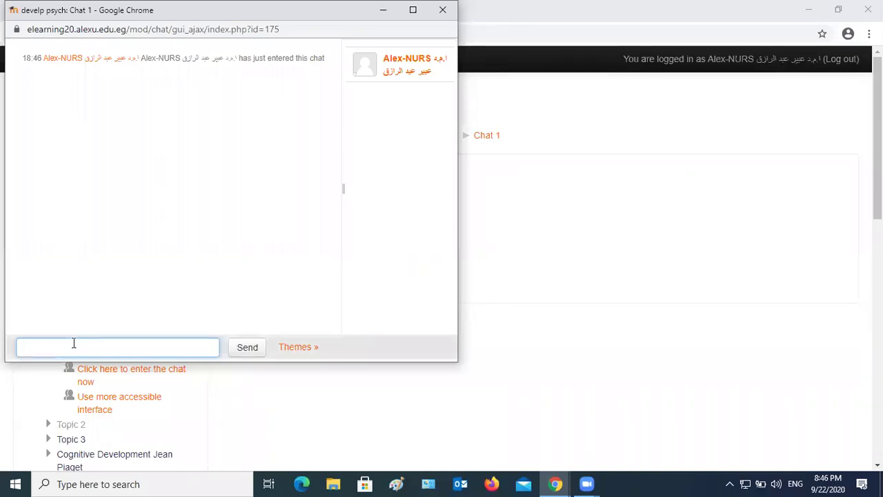
# - Send the message "Hi" in the Chat 1 room and close the chat window
pyautogui.write('Hi')
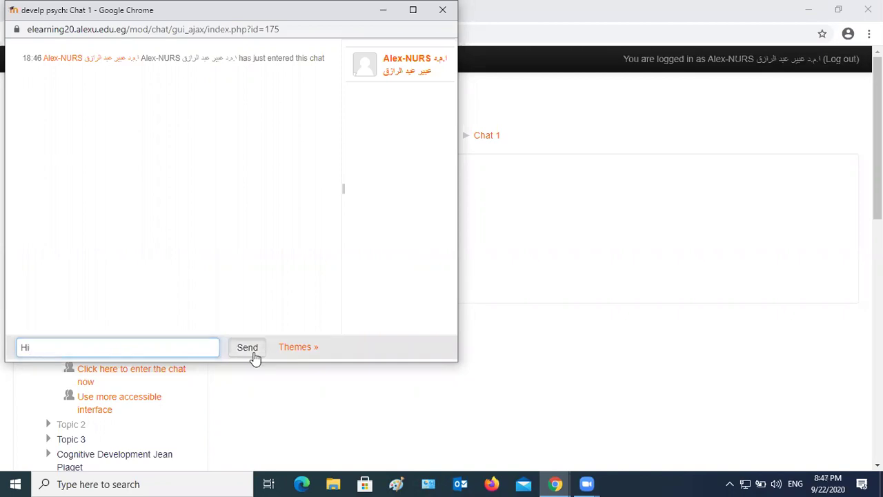
pyautogui.click(254, 354)
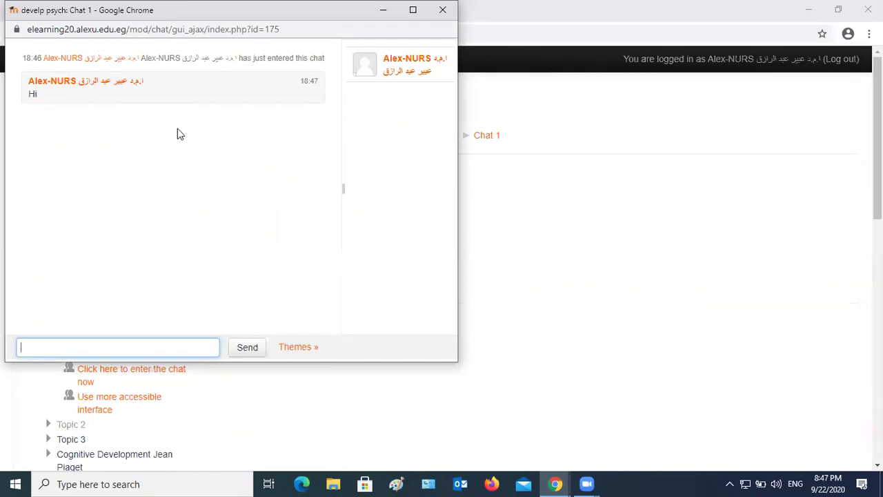
pyautogui.click(445, 12)
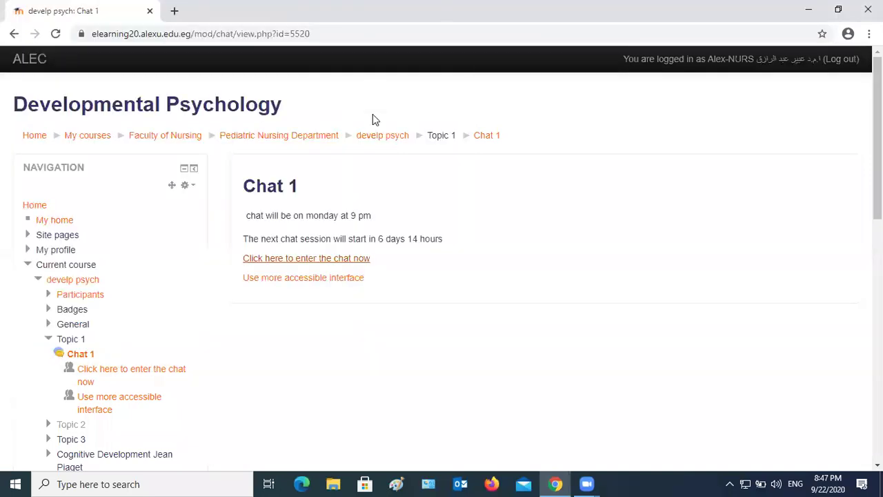
# - Return to the develp psych course page and try to turn editing off
pyautogui.click(383, 137)
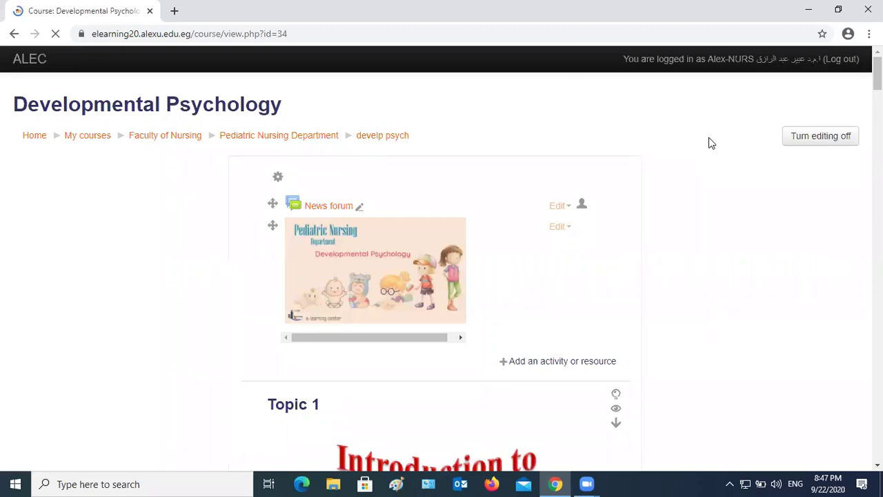
pyautogui.click(826, 143)
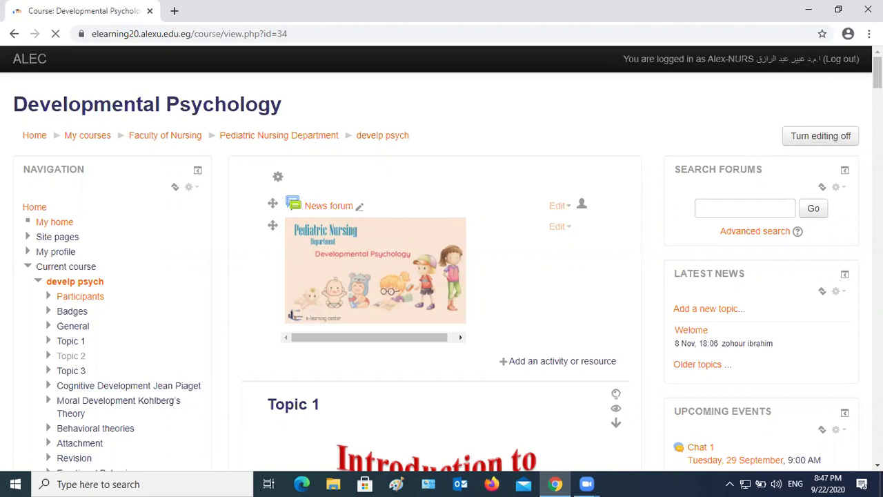
pyautogui.scroll(-3, 442, 269)
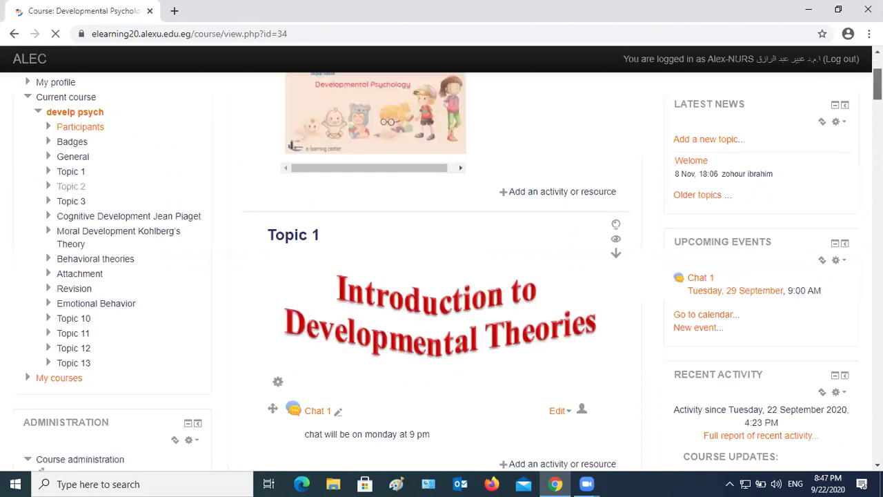
pyautogui.scroll(3, 406, 208)
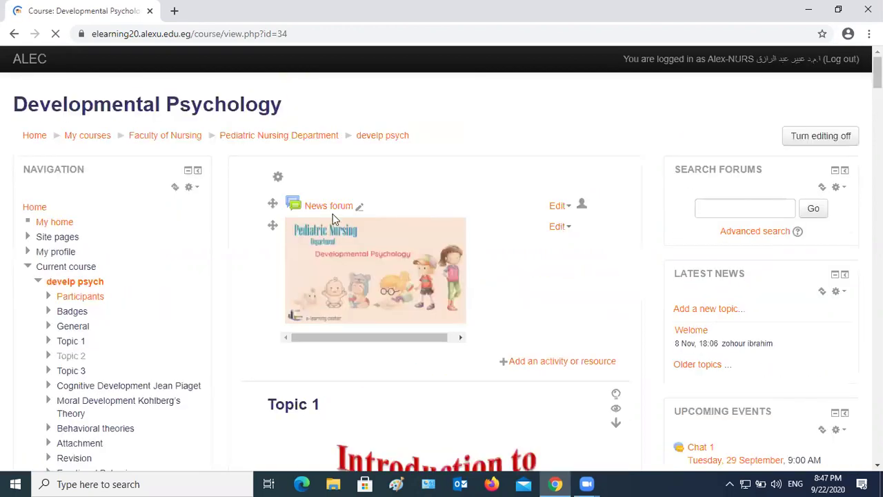